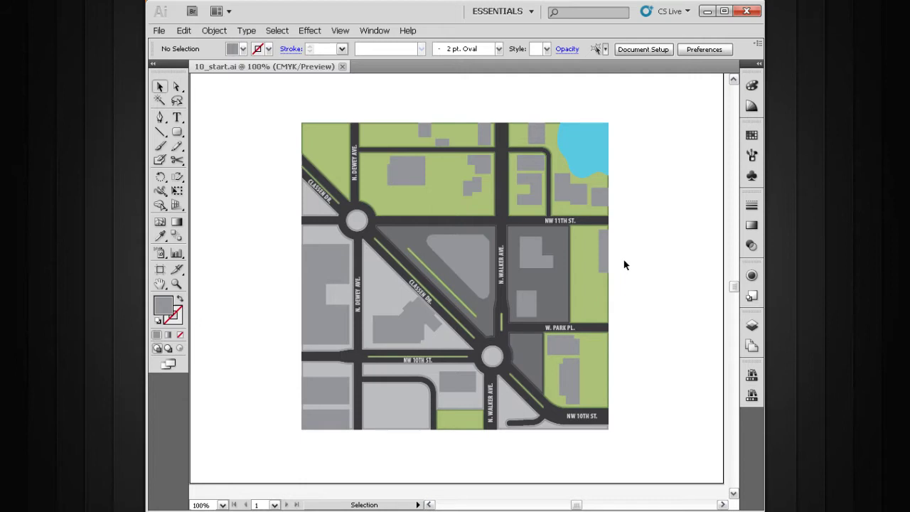
Show the hidden street markings layer on the map
{"action": "left_click", "coordinate": [747, 327]}
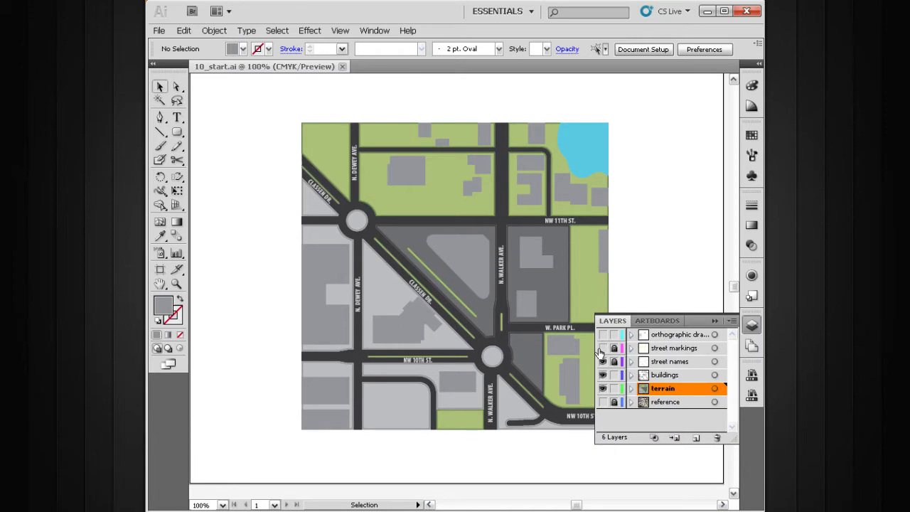
{"action": "left_click", "coordinate": [603, 348]}
{"action": "left_click", "coordinate": [715, 321]}
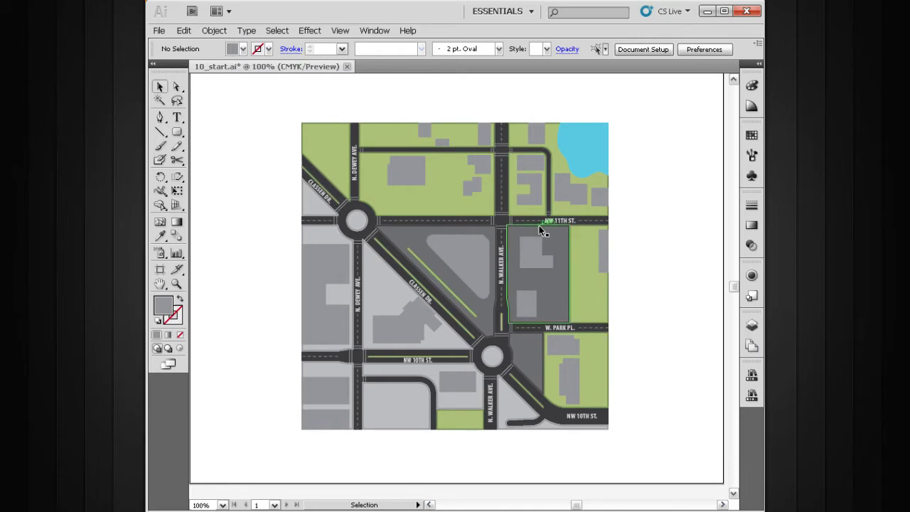
Examine the lane lines, crosswalks and street names along the roads and roundabouts up close
{"action": "key", "text": "ctrl+space"}
{"action": "left_click_drag", "start_coordinate": [626, 116], "coordinate": [388, 299]}
{"action": "key", "text": "space"}
{"action": "left_click_drag", "start_coordinate": [464, 308], "coordinate": [573, 251]}
{"action": "left_click_drag", "start_coordinate": [490, 326], "coordinate": [504, 242]}
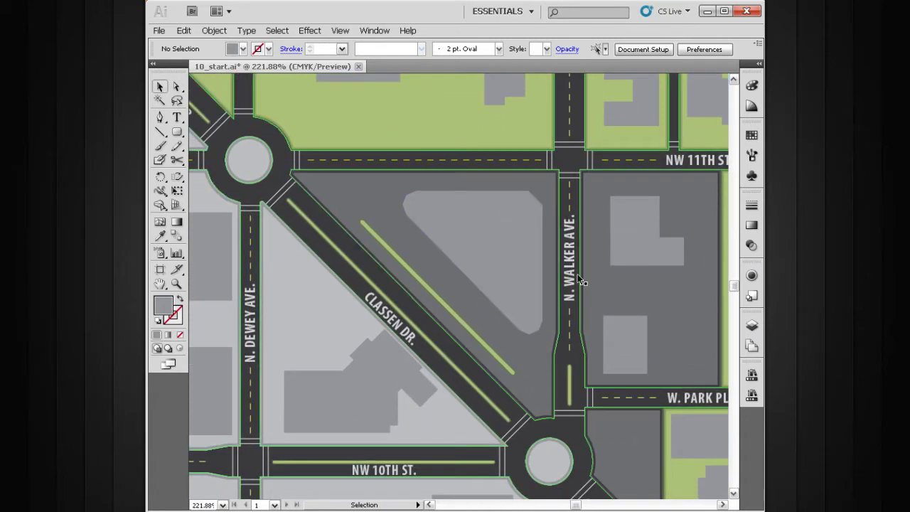
{"action": "key", "text": "space"}
{"action": "left_click_drag", "start_coordinate": [532, 349], "coordinate": [573, 324]}
{"action": "key", "text": "space"}
{"action": "left_click_drag", "start_coordinate": [501, 348], "coordinate": [563, 278]}
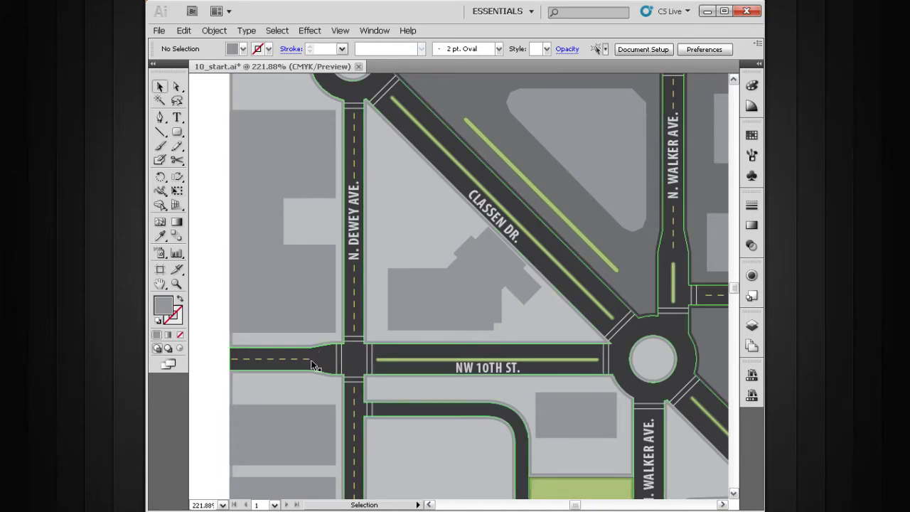
{"action": "key", "text": "space"}
{"action": "left_click_drag", "start_coordinate": [522, 319], "coordinate": [437, 321]}
{"action": "left_click", "coordinate": [497, 334], "text": "ctrl+alt"}
{"action": "left_click_drag", "start_coordinate": [494, 320], "coordinate": [503, 385]}
{"action": "left_click", "coordinate": [492, 346], "text": "ctrl+alt"}
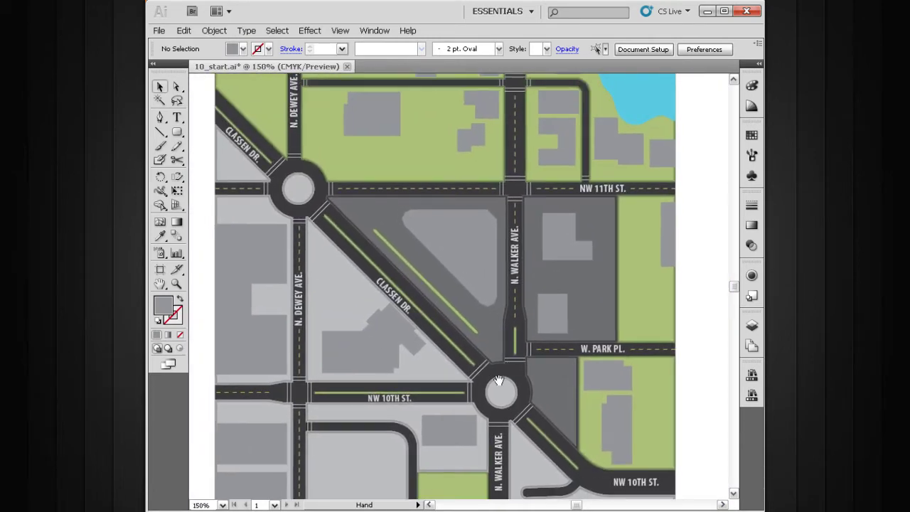
{"action": "left_click", "coordinate": [489, 357], "text": "ctrl+alt"}
{"action": "left_click_drag", "start_coordinate": [475, 333], "coordinate": [492, 372]}
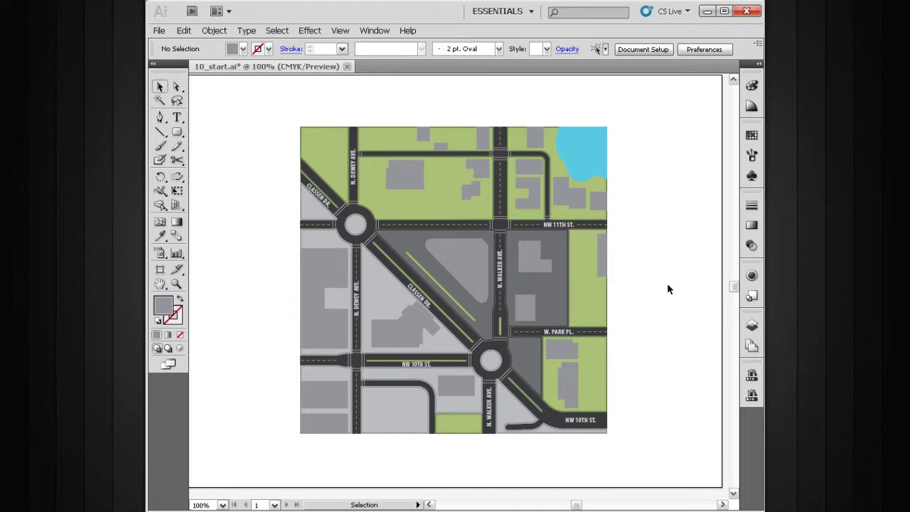
Unlock the street markings and street names layers and select all the map artwork
{"action": "left_click", "coordinate": [751, 327]}
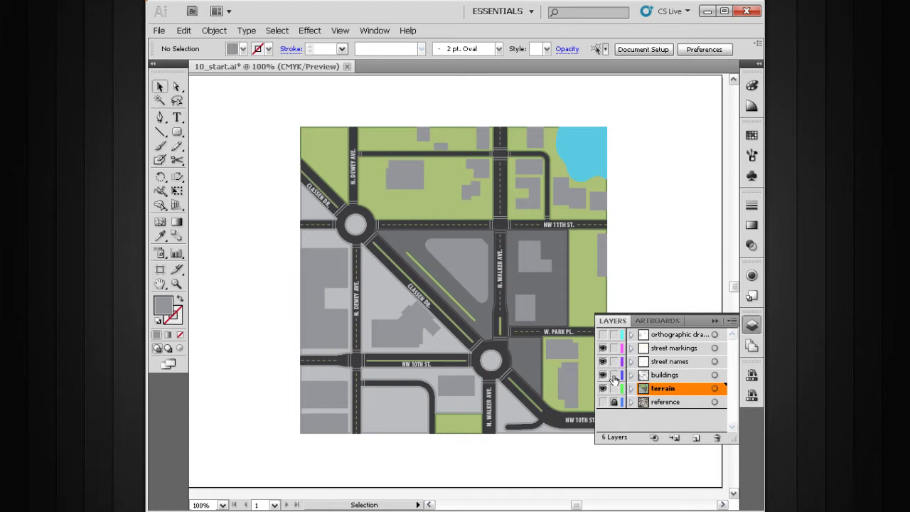
{"action": "left_click", "coordinate": [715, 321]}
{"action": "left_click_drag", "start_coordinate": [638, 113], "coordinate": [268, 446]}
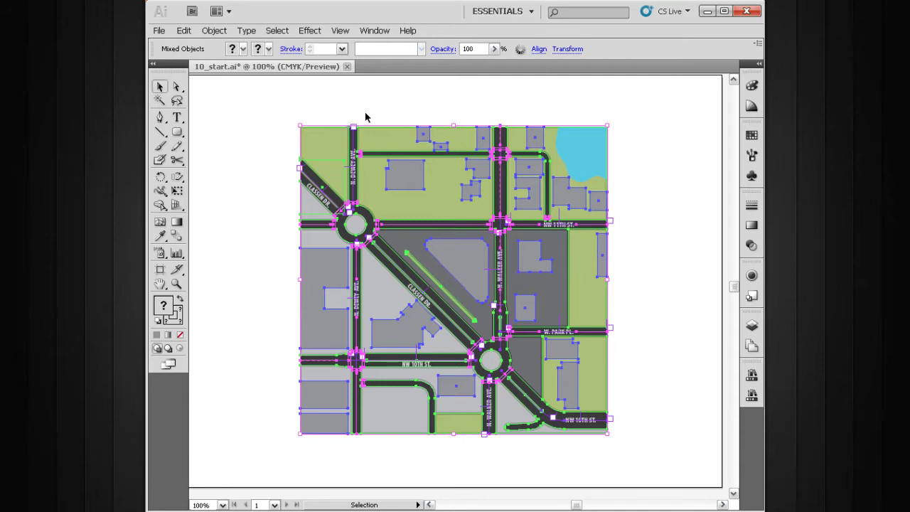
Review the recorded scale, shear and rotate steps of the isometric actions, including isometric - top CW
{"action": "left_click", "coordinate": [374, 31]}
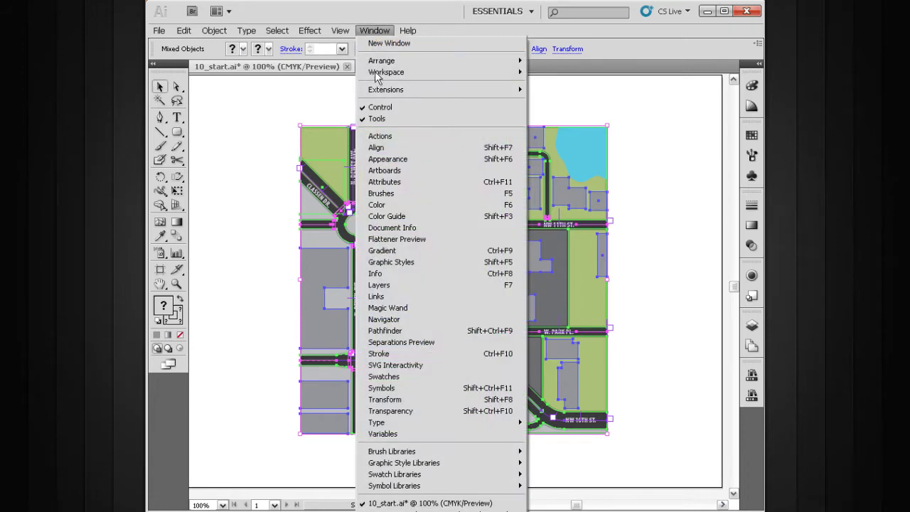
{"action": "left_click", "coordinate": [390, 139]}
{"action": "left_click_drag", "start_coordinate": [658, 155], "coordinate": [657, 362]}
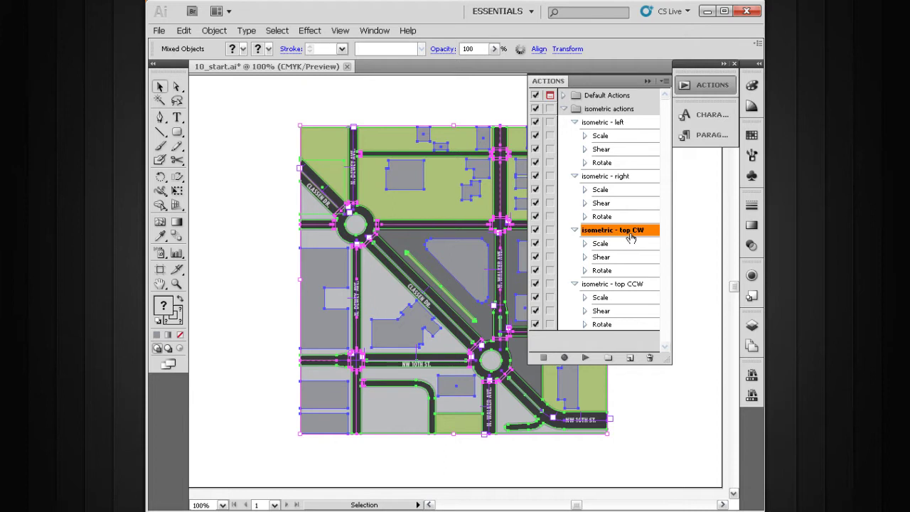
{"action": "left_click", "coordinate": [698, 86]}
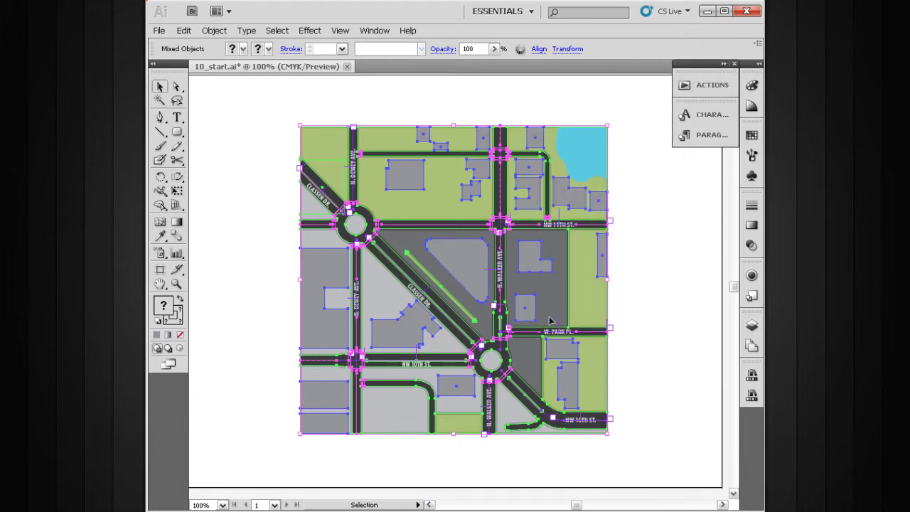
{"action": "left_click", "coordinate": [722, 63]}
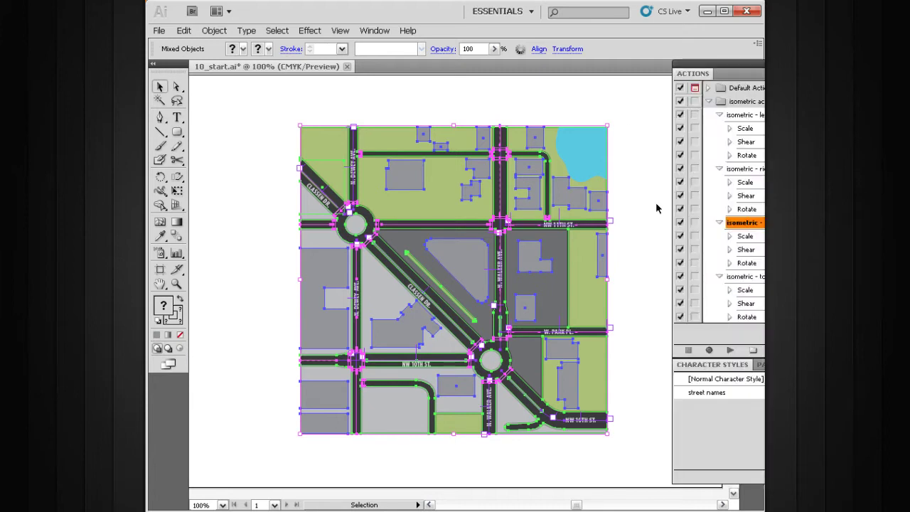
{"action": "left_click_drag", "start_coordinate": [717, 63], "coordinate": [665, 72]}
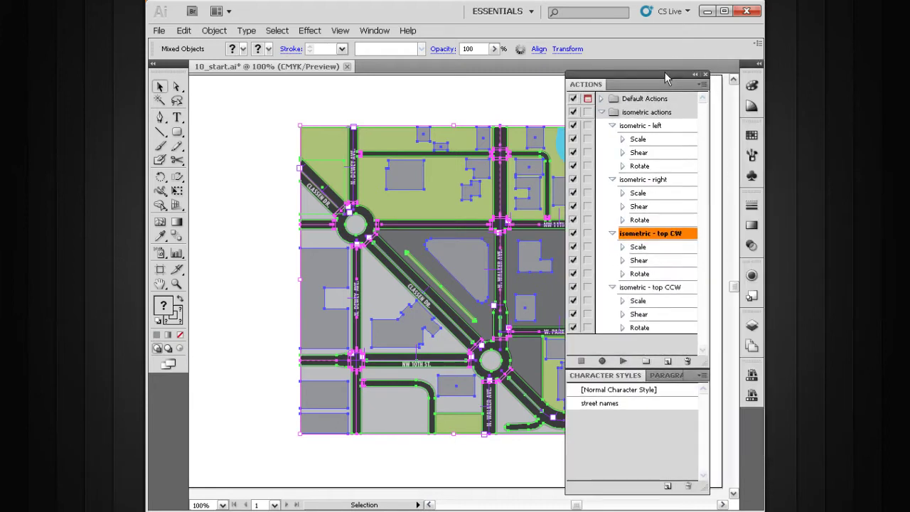
{"action": "left_click", "coordinate": [704, 74]}
{"action": "left_click", "coordinate": [643, 236]}
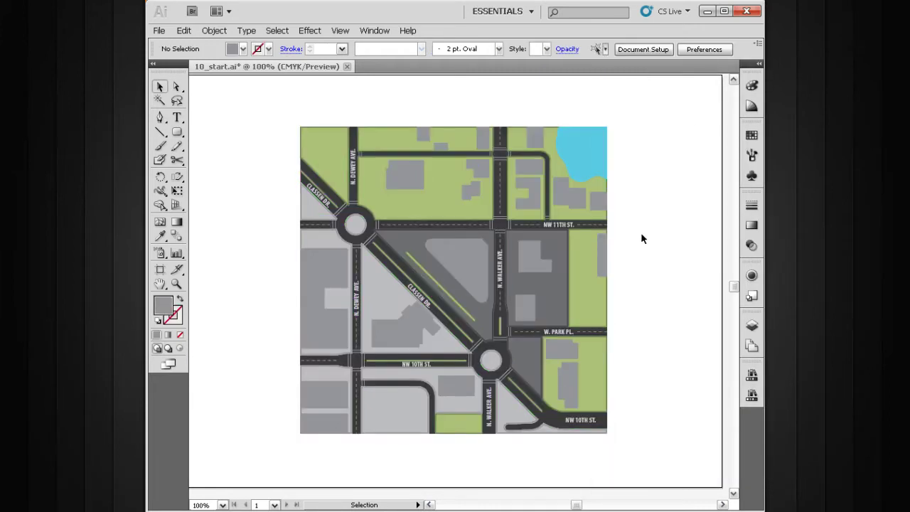
Apply the isometric - top CW action to all the map artwork and deselect it
{"action": "left_click_drag", "start_coordinate": [656, 111], "coordinate": [312, 417]}
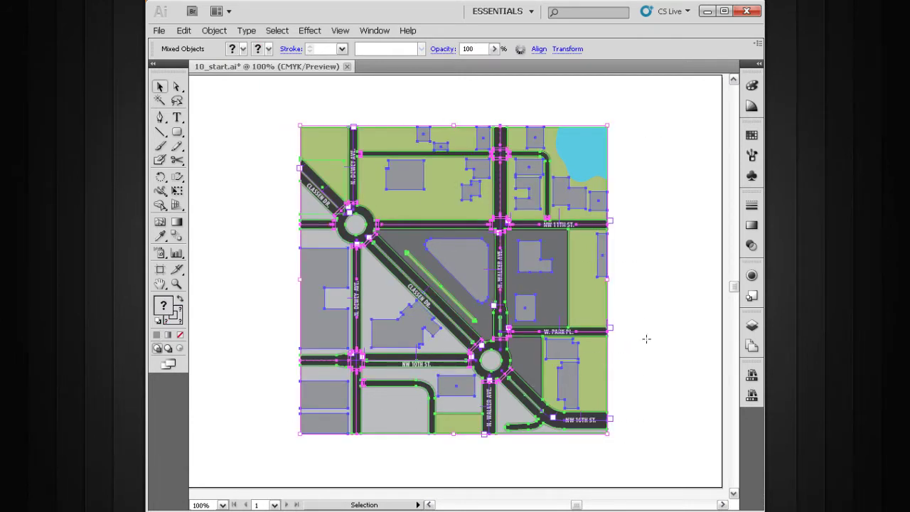
{"action": "key", "text": "F2"}
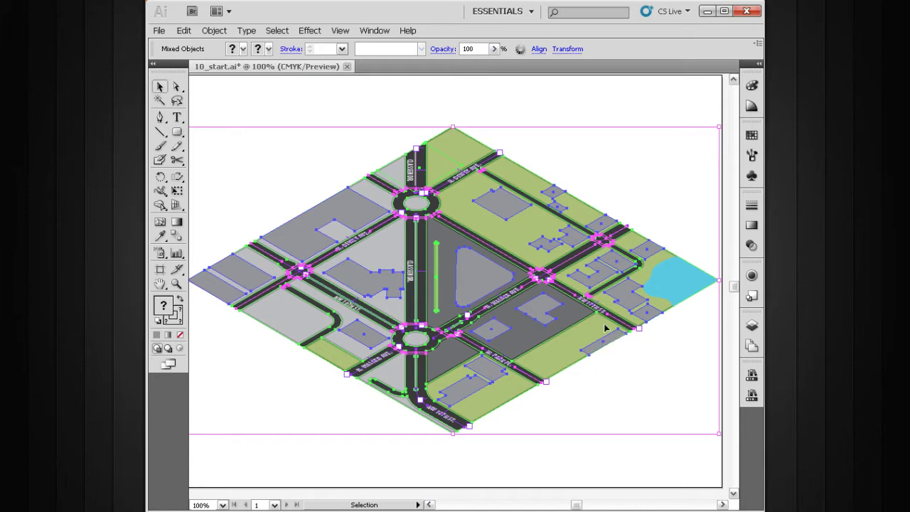
{"action": "left_click", "coordinate": [635, 210]}
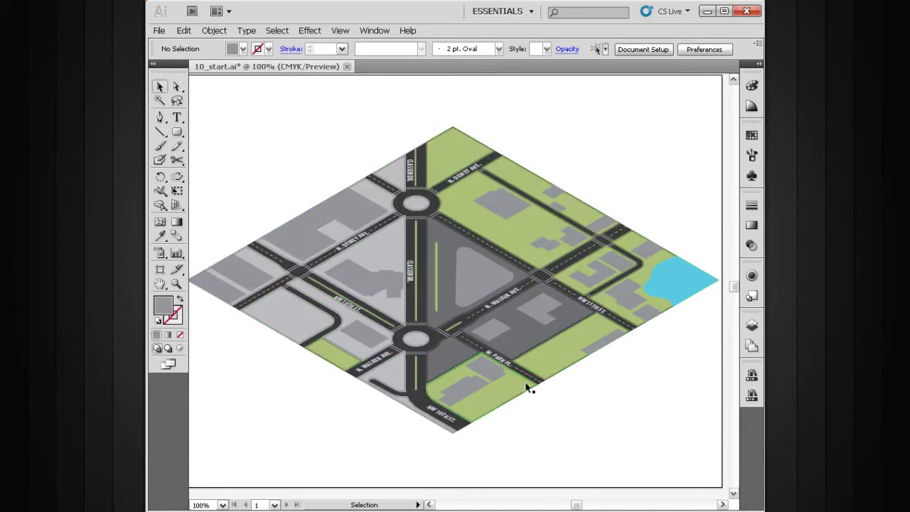
Examine the roads, roundabouts and street names of the isometric map, including the Classen Dr. label's path
{"action": "key", "text": "ctrl+space"}
{"action": "left_click_drag", "start_coordinate": [622, 181], "coordinate": [514, 355]}
{"action": "left_click_drag", "start_coordinate": [438, 391], "coordinate": [515, 362]}
{"action": "left_click_drag", "start_coordinate": [394, 390], "coordinate": [517, 330]}
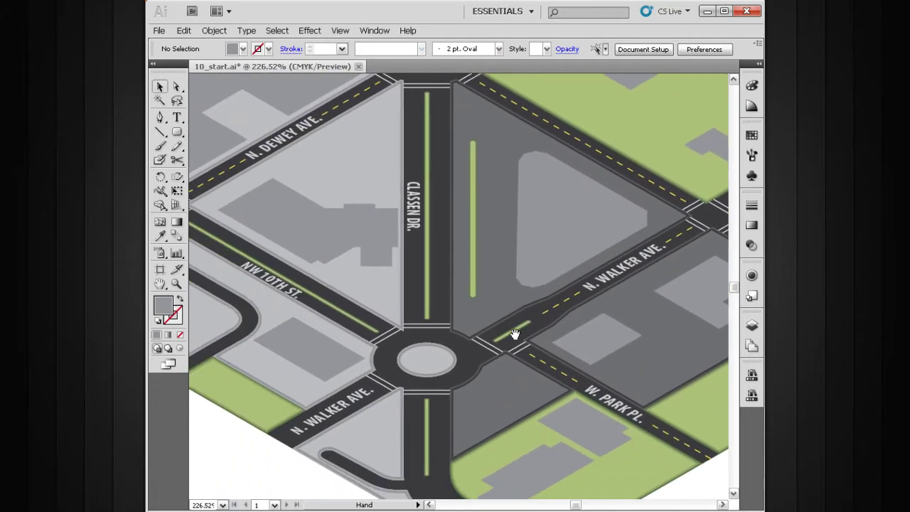
{"action": "mouse_move", "coordinate": [475, 374]}
{"action": "left_mouse_down"}
{"action": "mouse_move", "coordinate": [530, 364]}
{"action": "mouse_move", "coordinate": [521, 384]}
{"action": "mouse_move", "coordinate": [575, 390]}
{"action": "mouse_move", "coordinate": [550, 380]}
{"action": "mouse_move", "coordinate": [495, 416]}
{"action": "left_mouse_up"}
{"action": "left_click_drag", "start_coordinate": [539, 367], "coordinate": [461, 413]}
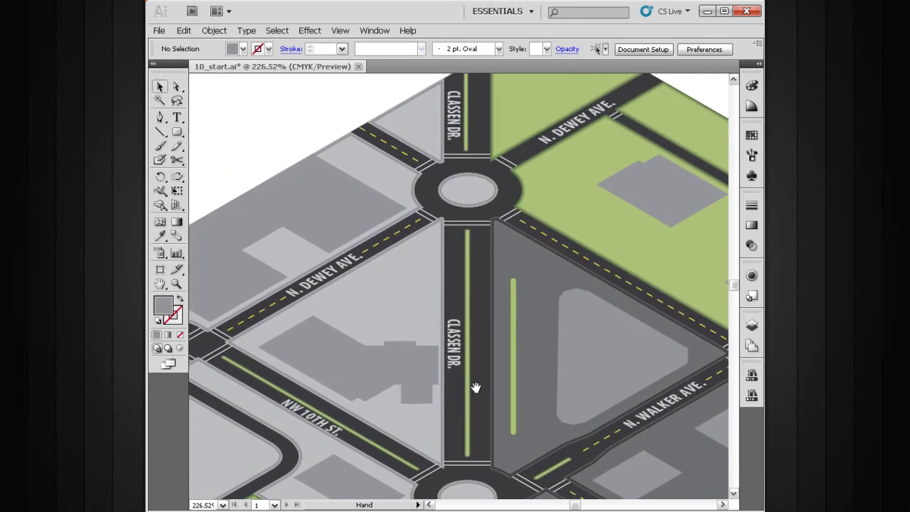
{"action": "left_click", "coordinate": [455, 344]}
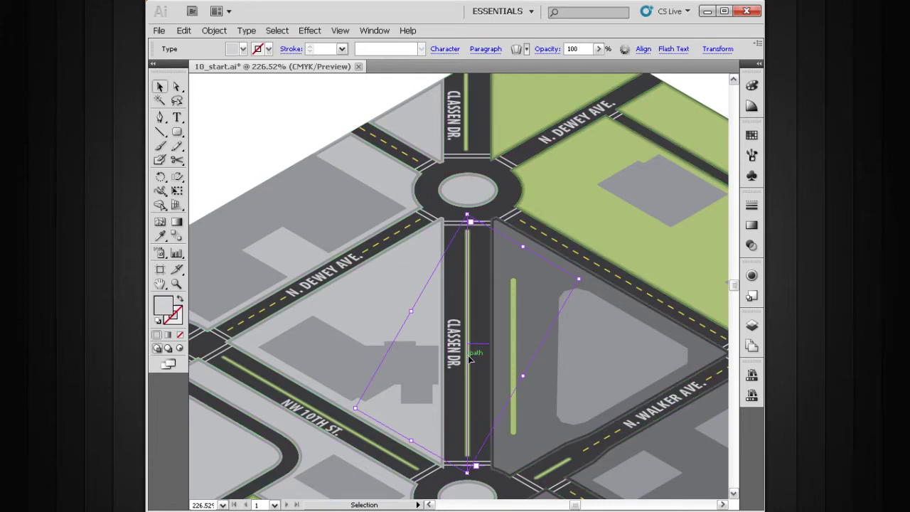
{"action": "scroll", "coordinate": [566, 340], "scroll_direction": "right", "scroll_amount": 3}
{"action": "left_click", "coordinate": [548, 362], "text": "ctrl+alt"}
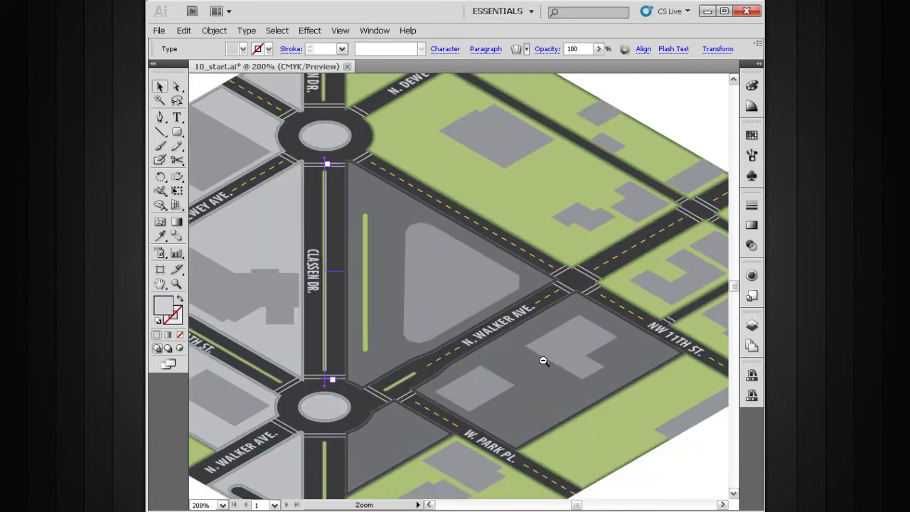
{"action": "left_click", "coordinate": [545, 361], "text": "ctrl+alt"}
{"action": "left_click_drag", "start_coordinate": [494, 345], "coordinate": [550, 418]}
{"action": "left_click", "coordinate": [503, 361], "text": "ctrl+alt"}
{"action": "left_click", "coordinate": [574, 419]}
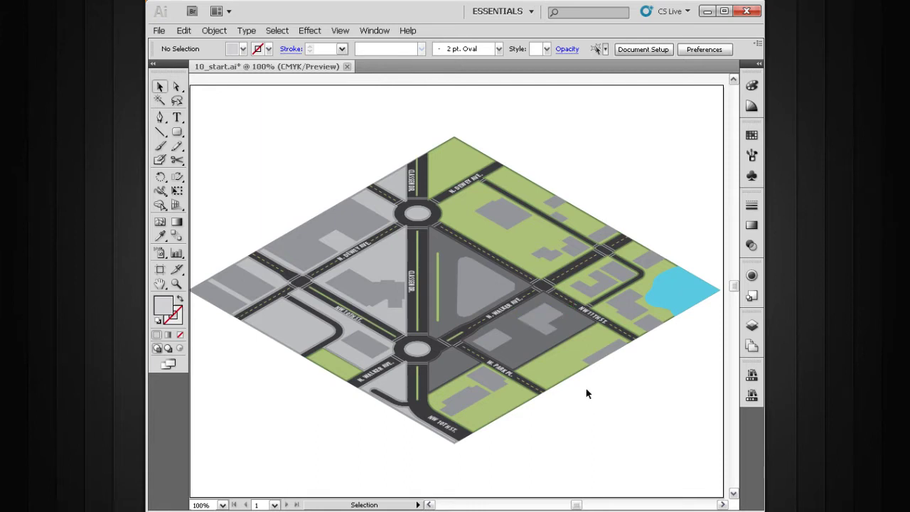
Show the hidden layer of orthographic building drawings placed around the artboard
{"action": "left_click_drag", "start_coordinate": [609, 371], "coordinate": [510, 377]}
{"action": "key", "text": "ctrl+minus"}
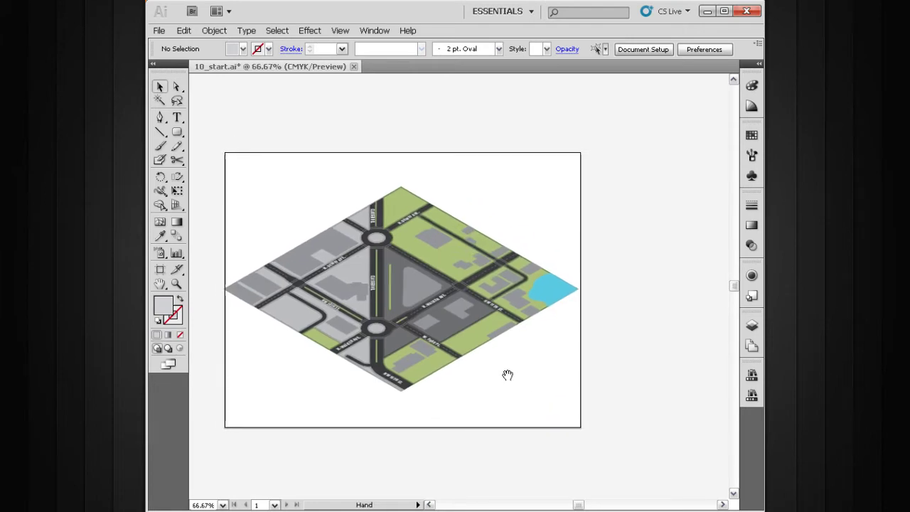
{"action": "left_click", "coordinate": [751, 325]}
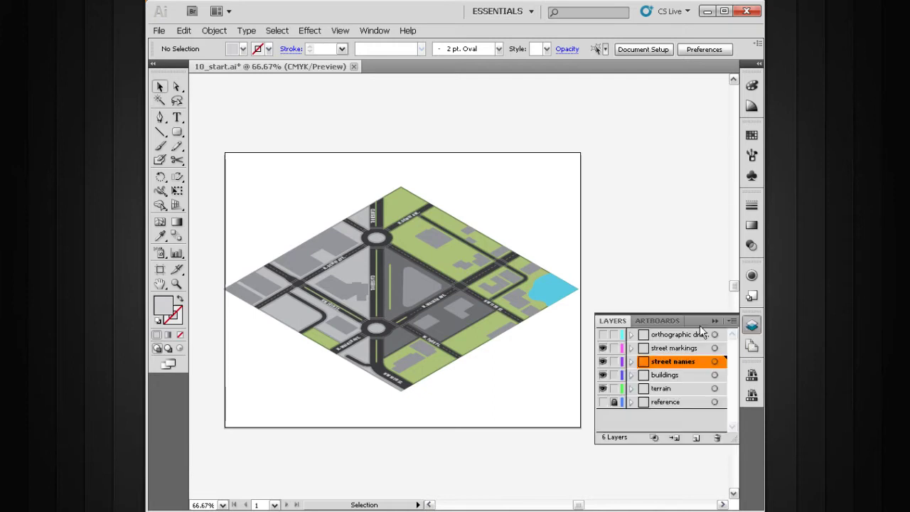
{"action": "left_click", "coordinate": [603, 335]}
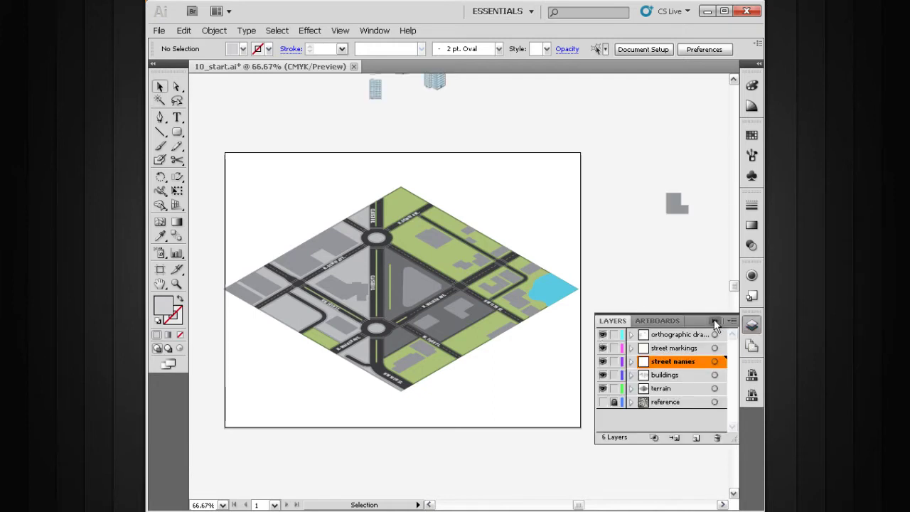
{"action": "left_click", "coordinate": [714, 321]}
Duplicate the small rectangular building footprint beside the artboard, placing the copy straight below the original
{"action": "left_click_drag", "start_coordinate": [551, 321], "coordinate": [515, 303]}
{"action": "left_click_drag", "start_coordinate": [658, 169], "coordinate": [351, 394]}
{"action": "left_click_drag", "start_coordinate": [278, 329], "coordinate": [381, 329]}
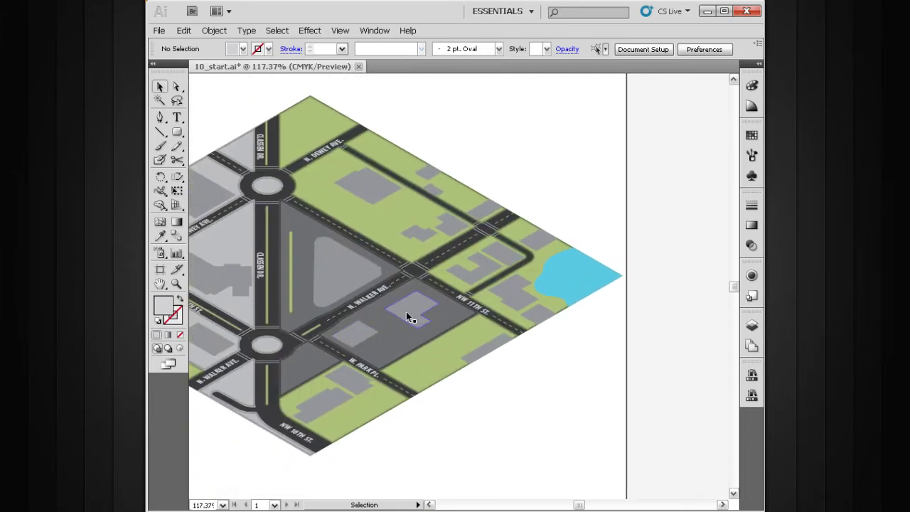
{"action": "left_click_drag", "start_coordinate": [582, 321], "coordinate": [436, 320]}
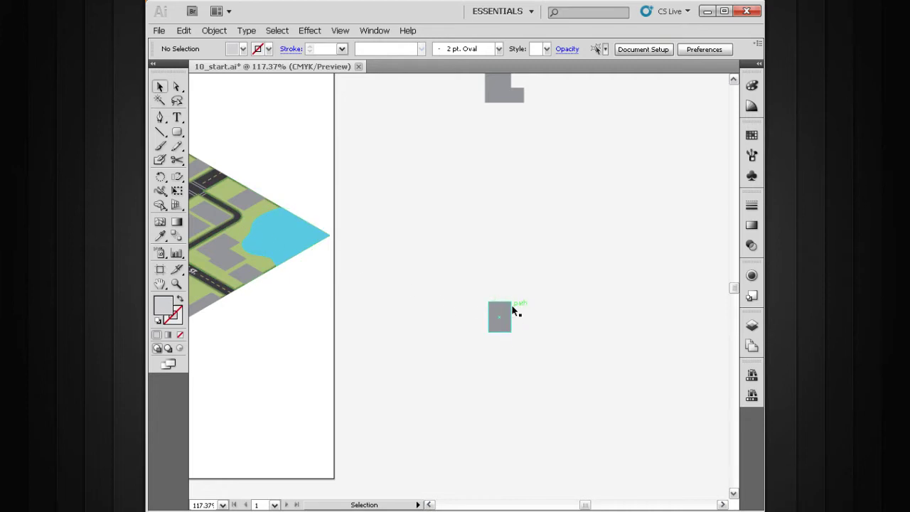
{"action": "left_click_drag", "start_coordinate": [522, 291], "coordinate": [504, 307]}
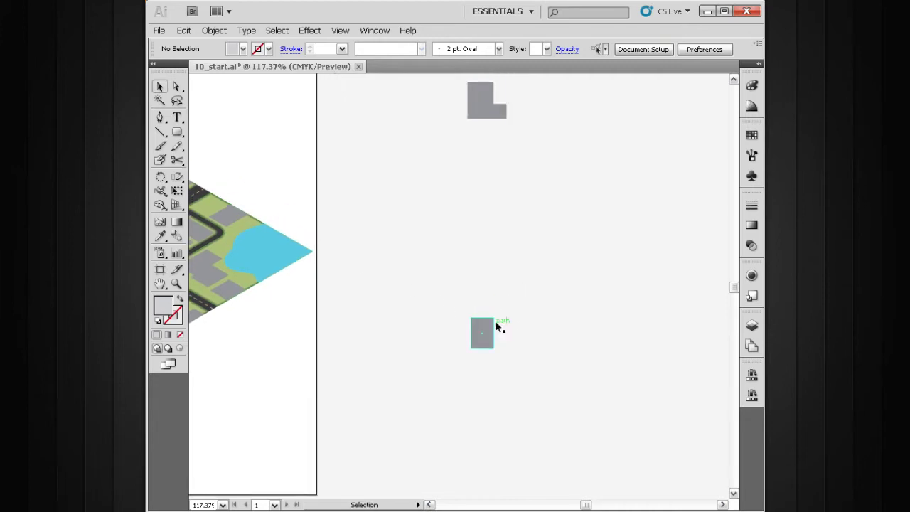
{"action": "mouse_move", "coordinate": [481, 333]}
{"action": "left_mouse_down"}
{"action": "mouse_move", "coordinate": [501, 284]}
{"action": "mouse_move", "coordinate": [475, 318]}
{"action": "left_mouse_up"}
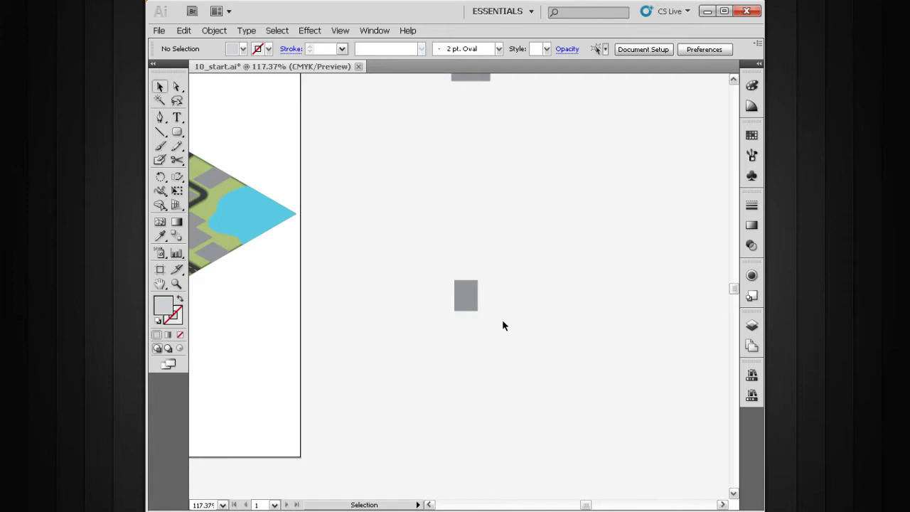
{"action": "left_click_drag", "start_coordinate": [463, 286], "coordinate": [470, 274]}
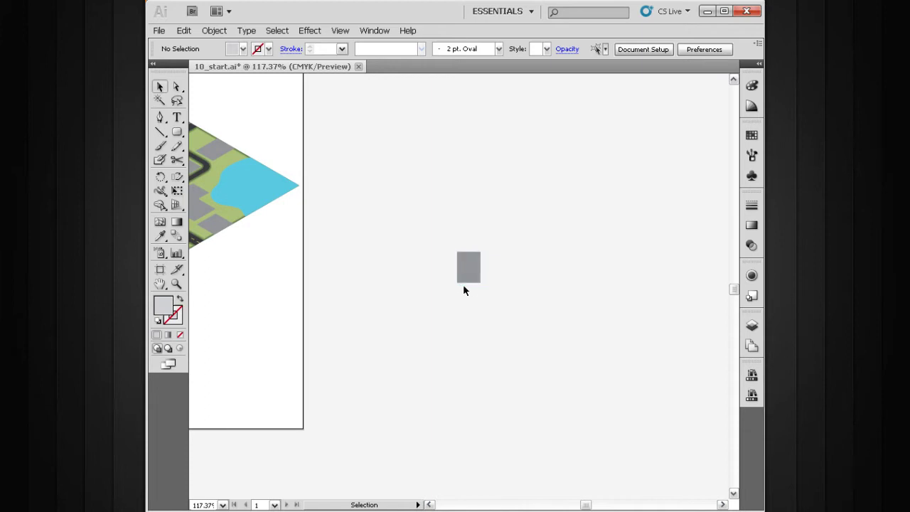
{"action": "left_click_drag", "start_coordinate": [468, 275], "coordinate": [472, 333]}
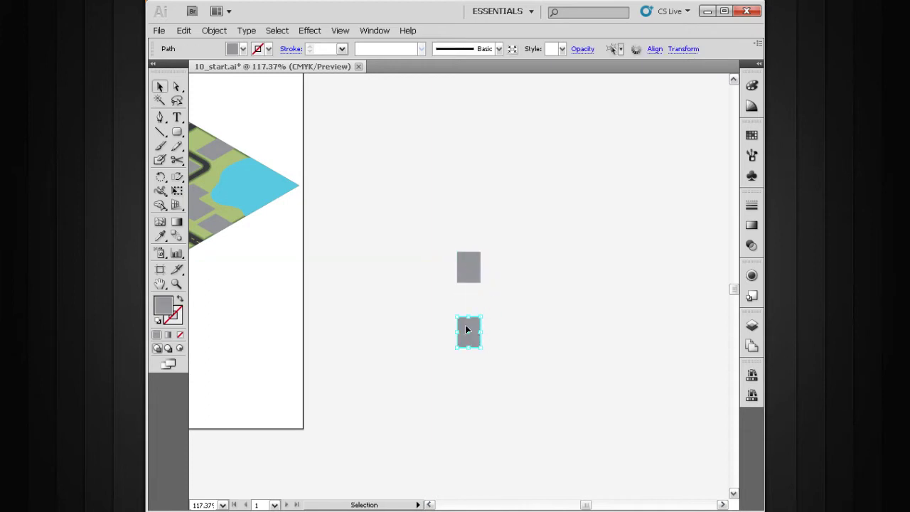
Squash the copied rectangle to about a third of its height and move it up closer beneath the original footprint
{"action": "key", "text": "ctrl+space"}
{"action": "left_click_drag", "start_coordinate": [561, 217], "coordinate": [431, 358]}
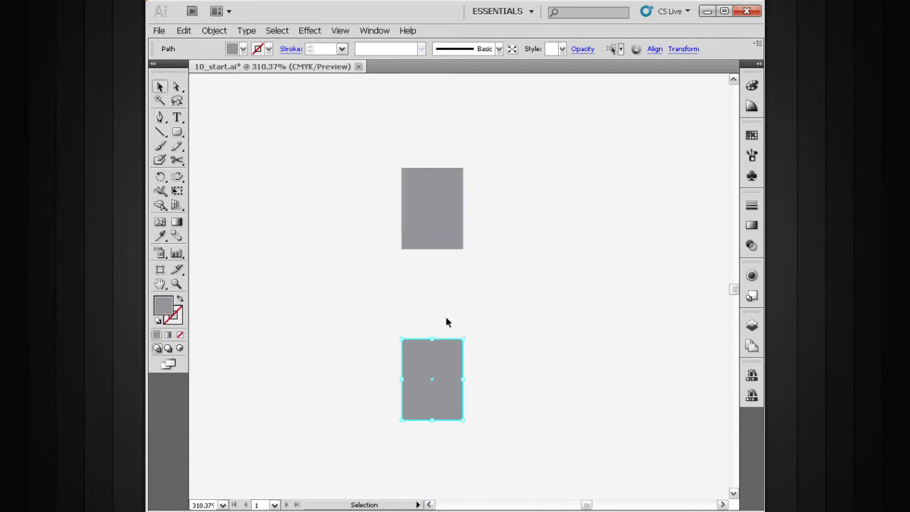
{"action": "left_click_drag", "start_coordinate": [431, 341], "coordinate": [431, 392]}
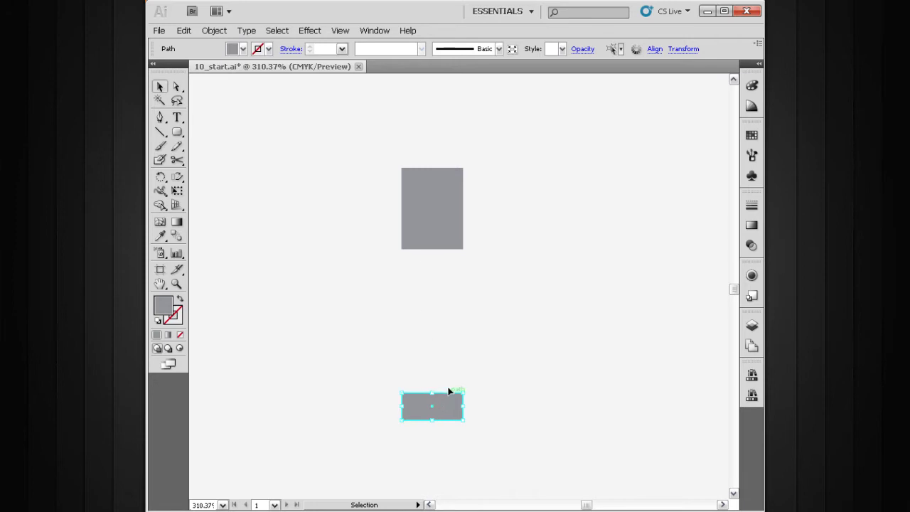
{"action": "left_click_drag", "start_coordinate": [445, 405], "coordinate": [447, 322]}
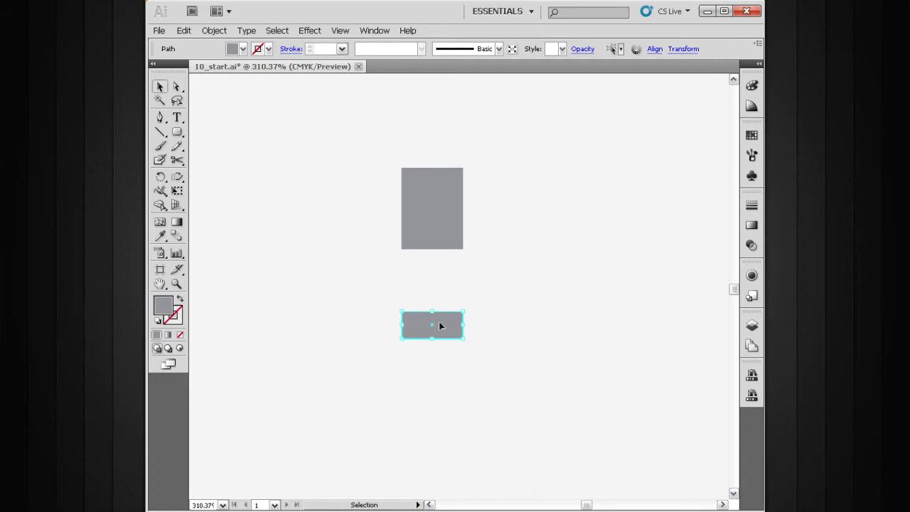
{"action": "scroll", "coordinate": [426, 324], "scroll_direction": "up", "scroll_amount": 2}
{"action": "scroll", "coordinate": [441, 320], "scroll_direction": "right", "scroll_amount": 1}
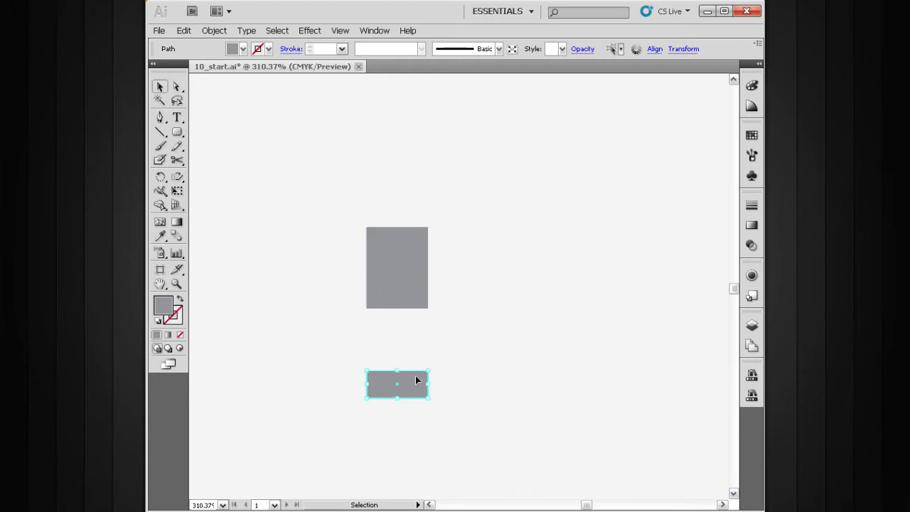
Duplicate the squashed front-view rectangle beside the original footprint and rotate the copy 90 degrees to stand upright
{"action": "left_click_drag", "start_coordinate": [404, 384], "coordinate": [495, 268]}
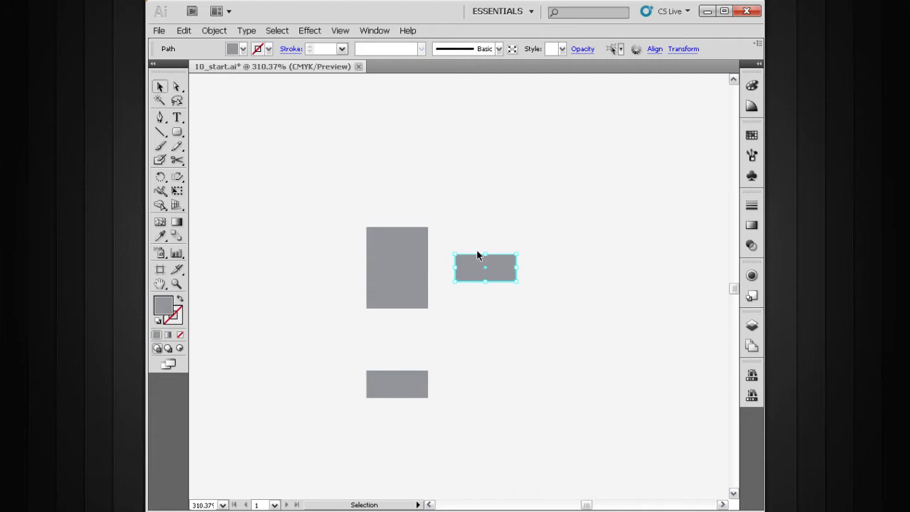
{"action": "key", "text": "r"}
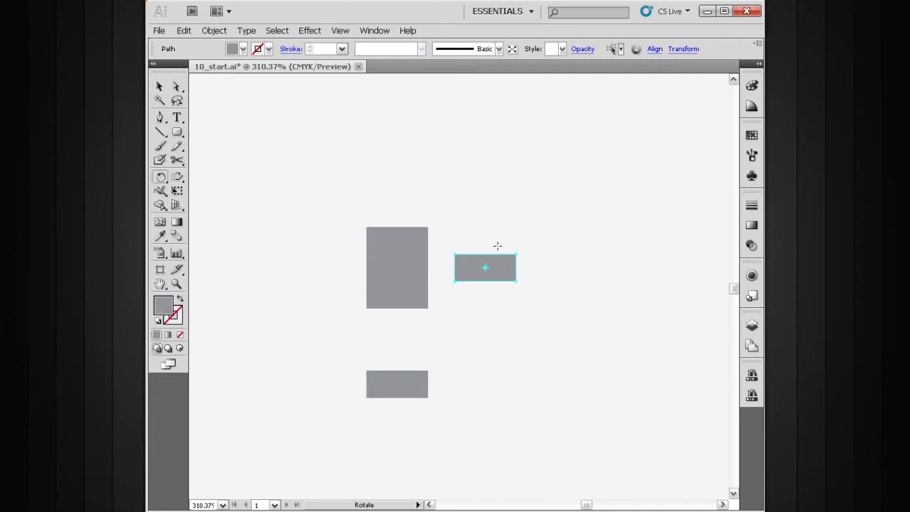
{"action": "left_click_drag", "start_coordinate": [519, 229], "coordinate": [438, 225]}
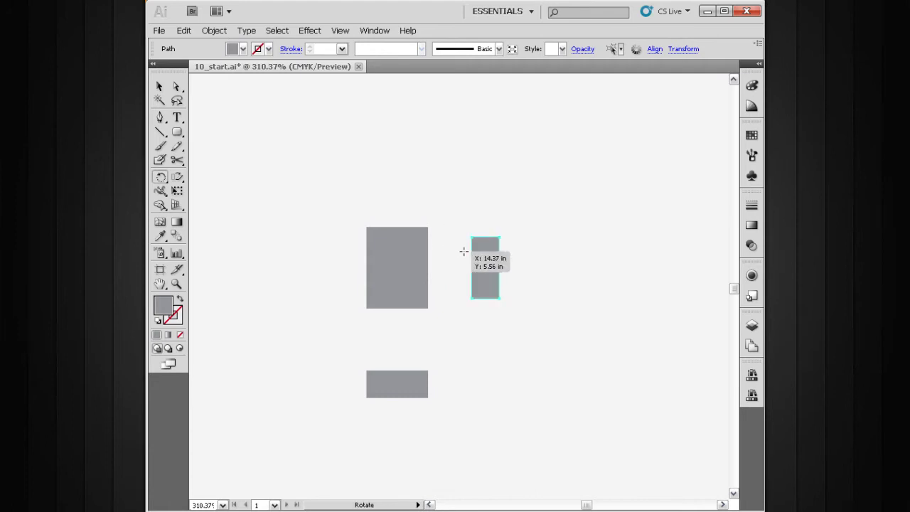
{"action": "key", "text": "v"}
Align the upright copy alongside the footprint and stretch it to match the footprint's full height
{"action": "key", "text": "ctrl+space"}
{"action": "left_click_drag", "start_coordinate": [568, 175], "coordinate": [315, 416]}
{"action": "key", "text": "space"}
{"action": "left_click_drag", "start_coordinate": [466, 294], "coordinate": [422, 294]}
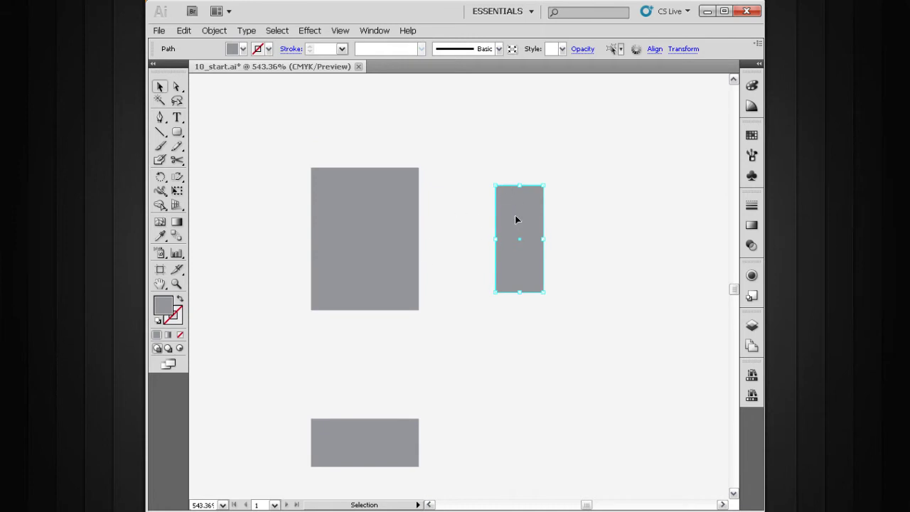
{"action": "left_click_drag", "start_coordinate": [520, 214], "coordinate": [453, 168]}
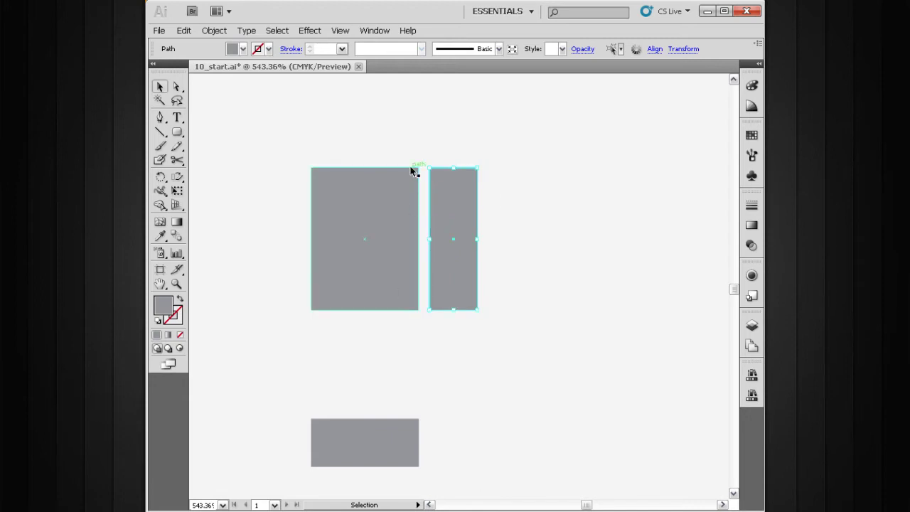
Rotate the stretched side view back to horizontal and place it well clear to the right of the footprint
{"action": "left_click_drag", "start_coordinate": [452, 216], "coordinate": [545, 230]}
{"action": "key", "text": "r"}
{"action": "left_click_drag", "start_coordinate": [585, 203], "coordinate": [609, 277]}
{"action": "key", "text": "v"}
{"action": "scroll", "coordinate": [505, 299], "scroll_direction": "right", "scroll_amount": 1}
{"action": "left_click_drag", "start_coordinate": [476, 245], "coordinate": [547, 250]}
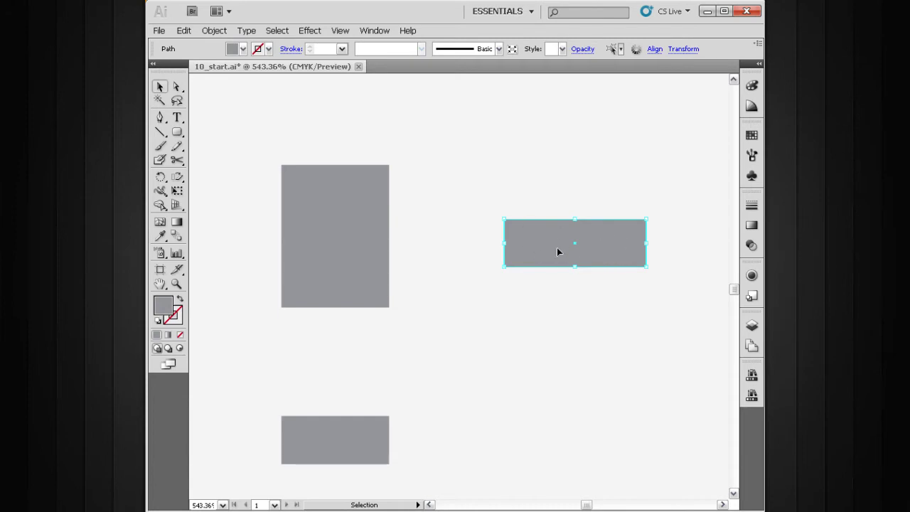
Transform the building's footprint into the isometric top plane with the recorded isometric action
{"action": "left_click_drag", "start_coordinate": [470, 297], "coordinate": [506, 292]}
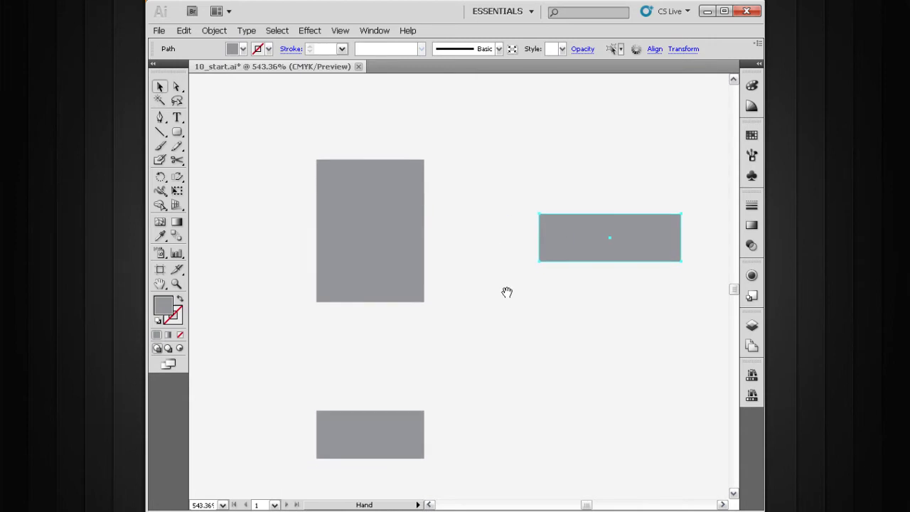
{"action": "left_click", "coordinate": [496, 324], "text": "ctrl+alt"}
{"action": "left_click_drag", "start_coordinate": [435, 310], "coordinate": [473, 352]}
{"action": "left_click", "coordinate": [422, 285]}
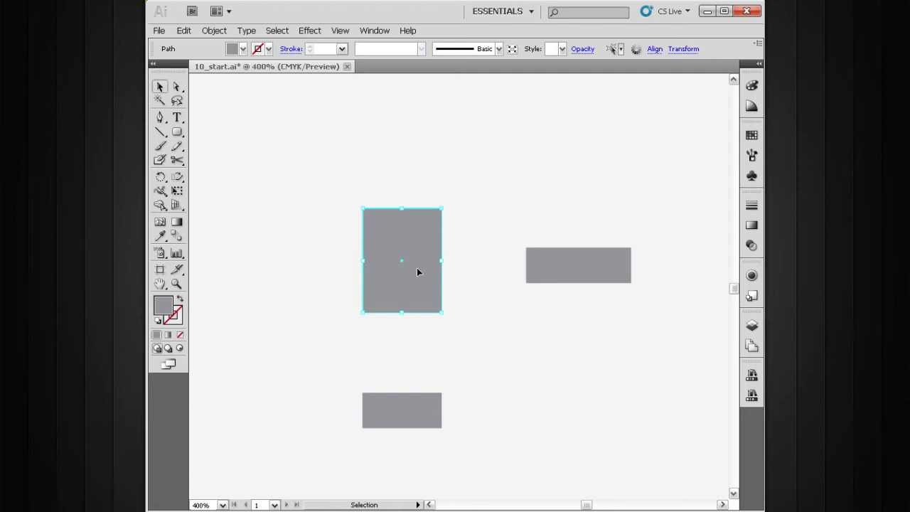
{"action": "left_click_drag", "start_coordinate": [464, 325], "coordinate": [465, 308]}
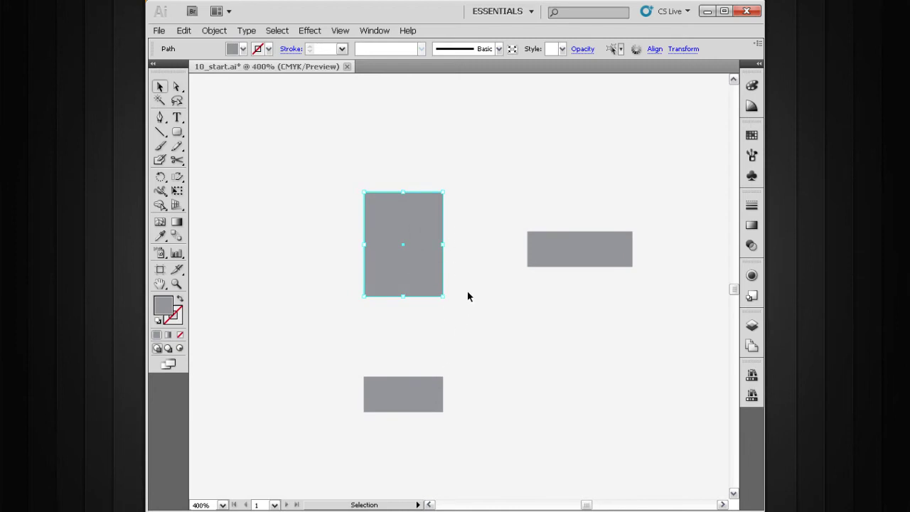
{"action": "key", "text": "F2"}
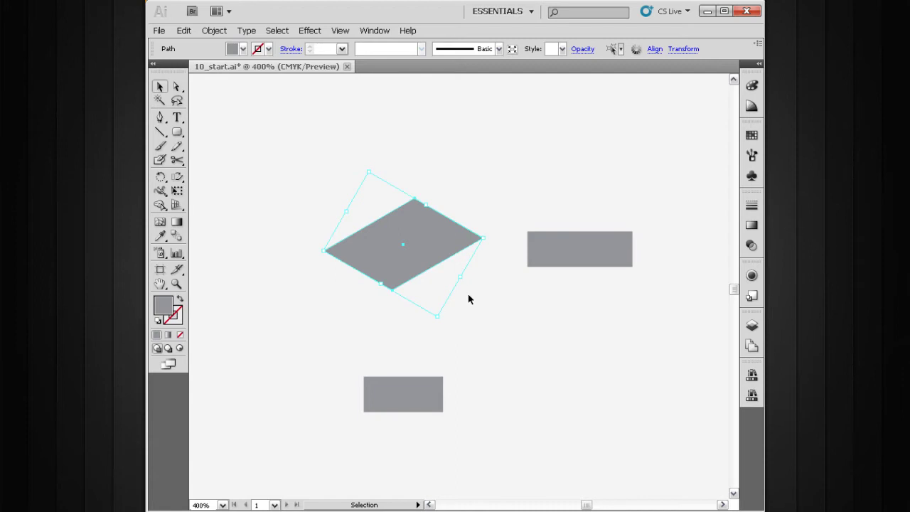
Transform the front-view rectangle into the left isometric plane and move it just beneath the roof's lower-left edge
{"action": "left_click", "coordinate": [402, 407]}
{"action": "left_click_drag", "start_coordinate": [416, 392], "coordinate": [371, 352]}
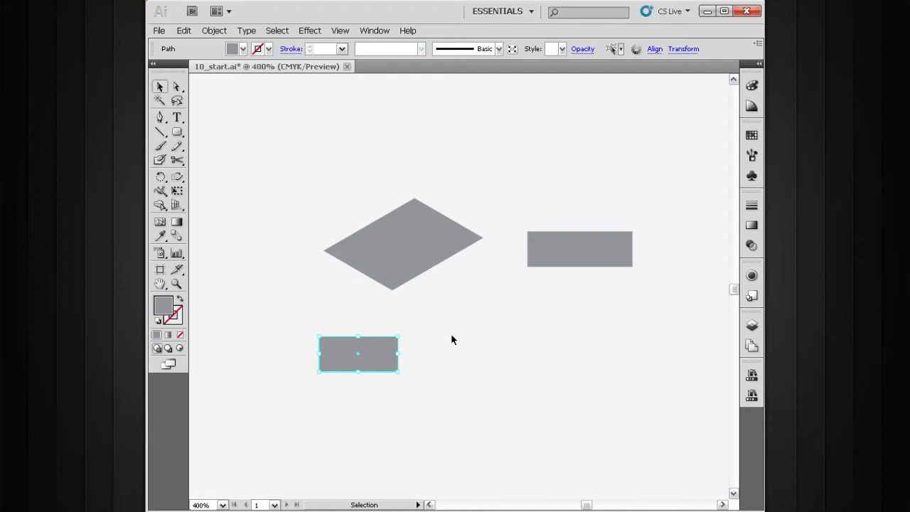
{"action": "key", "text": "F3"}
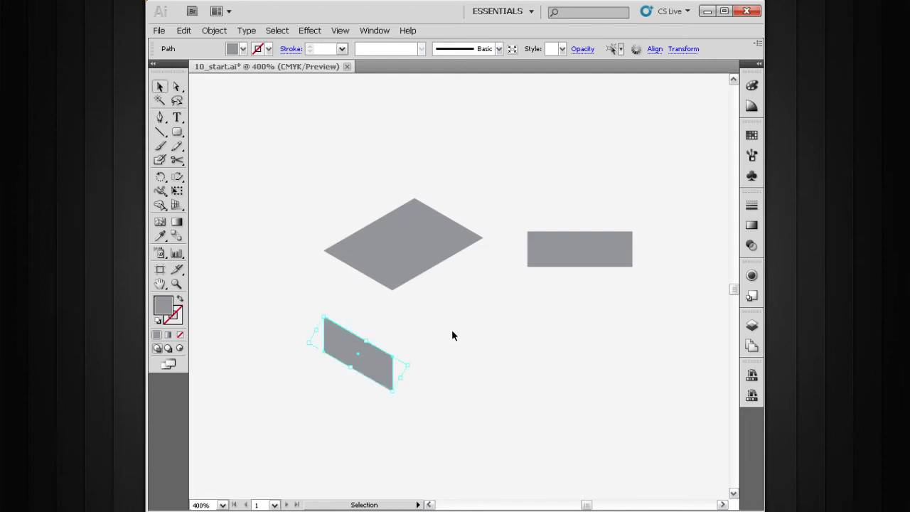
{"action": "left_click_drag", "start_coordinate": [380, 365], "coordinate": [415, 308]}
Transform the side-view rectangle into the right isometric plane and move it close to the roof's lower-right edge
{"action": "left_click_drag", "start_coordinate": [568, 258], "coordinate": [517, 303]}
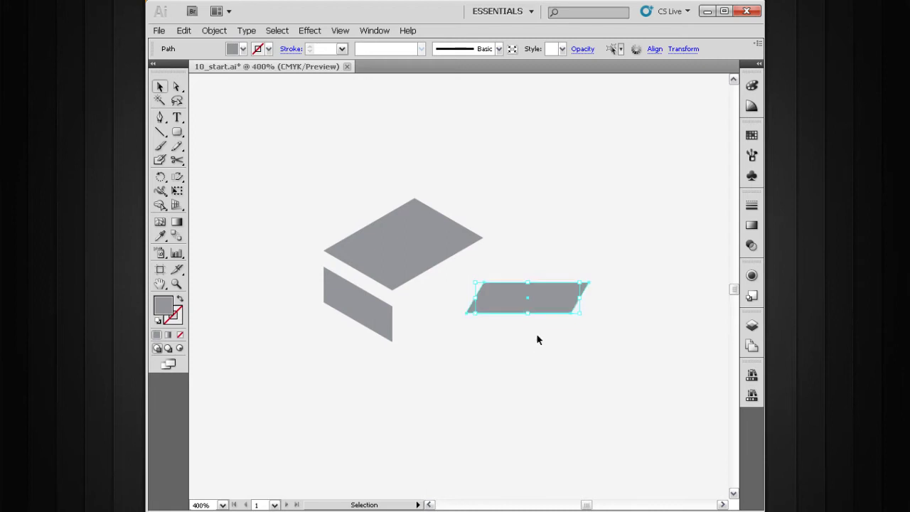
{"action": "key", "text": "F3"}
{"action": "left_click_drag", "start_coordinate": [543, 293], "coordinate": [470, 288]}
{"action": "left_click_drag", "start_coordinate": [409, 315], "coordinate": [451, 335]}
Snap the right and left wall faces to the roof's lower edges so all three pieces meet at the front corner
{"action": "left_click", "coordinate": [455, 284], "text": "shift"}
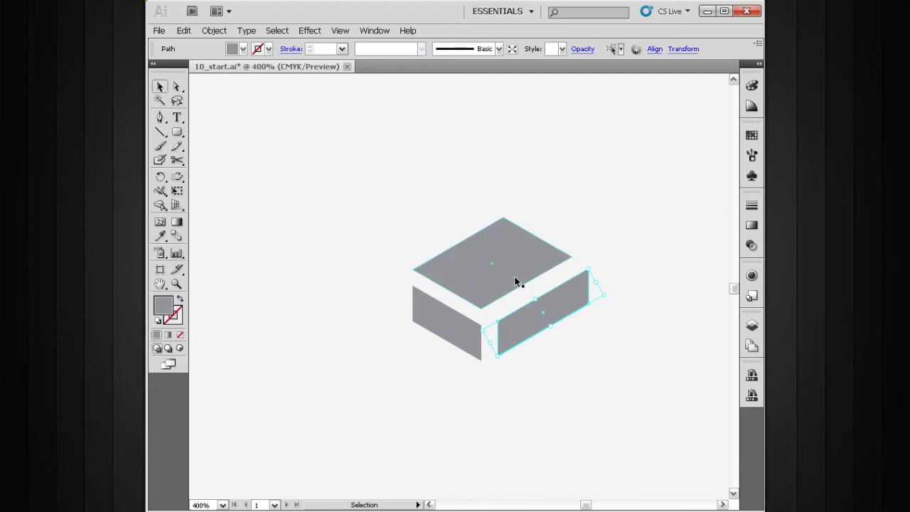
{"action": "left_click", "coordinate": [473, 323], "text": "shift"}
{"action": "left_click_drag", "start_coordinate": [466, 333], "coordinate": [463, 324]}
{"action": "key", "text": "z"}
{"action": "left_click_drag", "start_coordinate": [376, 365], "coordinate": [645, 207]}
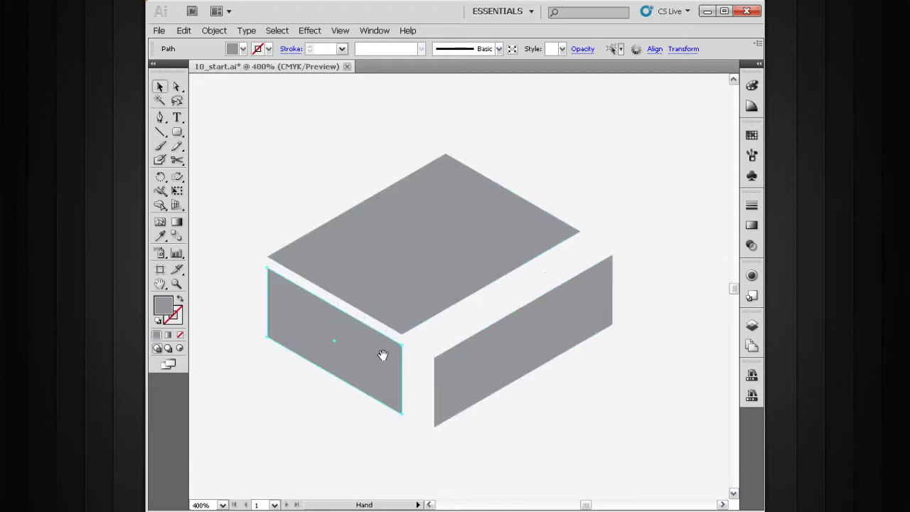
{"action": "left_click_drag", "start_coordinate": [372, 344], "coordinate": [344, 339]}
{"action": "scroll", "coordinate": [362, 373], "scroll_direction": "up", "scroll_amount": 5}
{"action": "left_click_drag", "start_coordinate": [514, 370], "coordinate": [458, 313]}
{"action": "left_click_drag", "start_coordinate": [357, 337], "coordinate": [430, 329]}
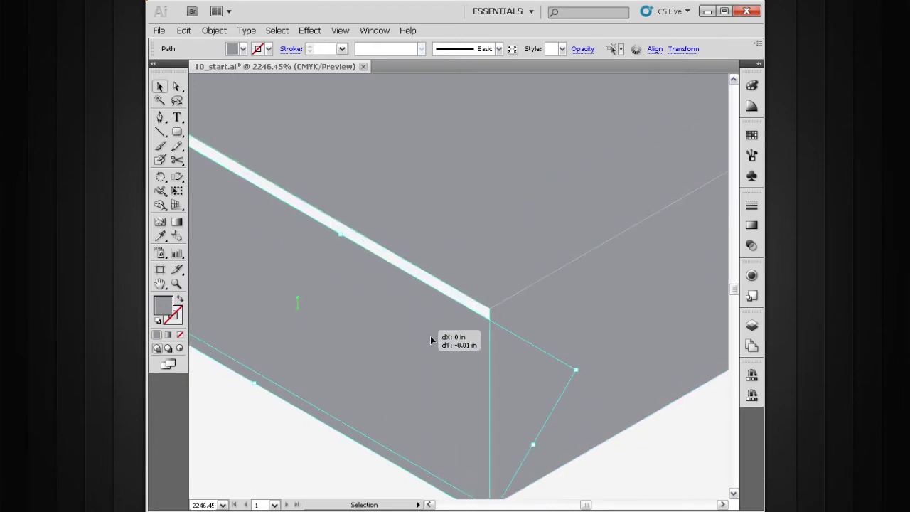
{"action": "left_click_drag", "start_coordinate": [479, 348], "coordinate": [427, 315]}
Examine the front corner joint between the roof and both walls, and the assembled box as a whole
{"action": "left_click", "coordinate": [601, 405]}
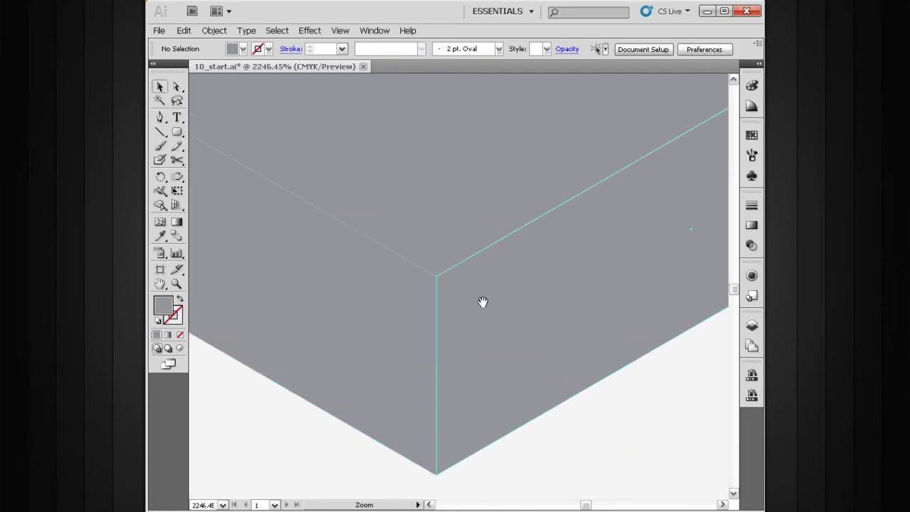
{"action": "left_click", "coordinate": [406, 306]}
{"action": "mouse_move", "coordinate": [491, 330]}
{"action": "left_mouse_down"}
{"action": "mouse_move", "coordinate": [495, 359]}
{"action": "mouse_move", "coordinate": [492, 312]}
{"action": "left_mouse_up"}
{"action": "left_click", "coordinate": [410, 321]}
{"action": "mouse_move", "coordinate": [406, 353]}
{"action": "left_mouse_down"}
{"action": "mouse_move", "coordinate": [398, 379]}
{"action": "mouse_move", "coordinate": [403, 340]}
{"action": "left_mouse_up"}
{"action": "scroll", "coordinate": [490, 334], "scroll_direction": "down", "scroll_amount": 5}
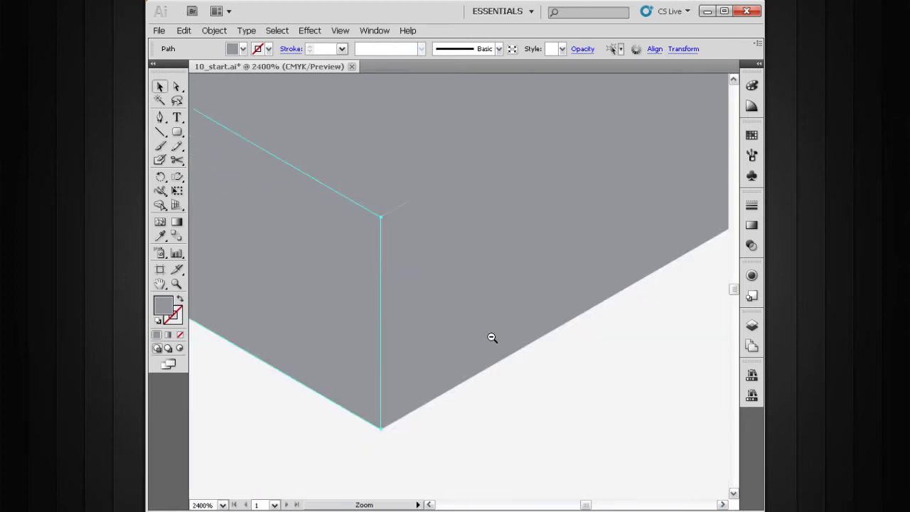
{"action": "left_click_drag", "start_coordinate": [470, 292], "coordinate": [558, 373]}
{"action": "scroll", "coordinate": [469, 311], "scroll_direction": "down", "scroll_amount": 2}
{"action": "scroll", "coordinate": [466, 345], "scroll_direction": "down", "scroll_amount": 1}
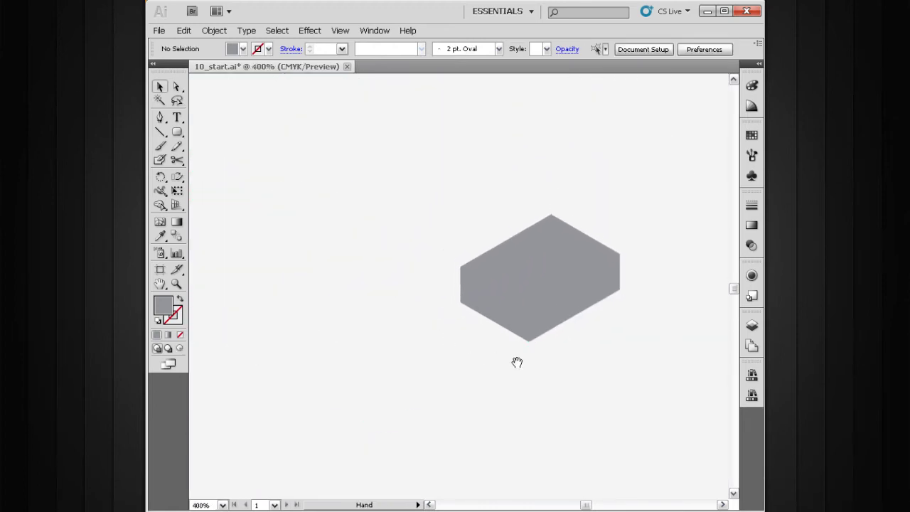
{"action": "mouse_move", "coordinate": [520, 310]}
{"action": "left_mouse_down"}
{"action": "mouse_move", "coordinate": [494, 329]}
{"action": "mouse_move", "coordinate": [386, 331]}
{"action": "left_mouse_up"}
{"action": "mouse_move", "coordinate": [392, 225]}
{"action": "left_mouse_down"}
{"action": "mouse_move", "coordinate": [528, 329]}
{"action": "mouse_move", "coordinate": [488, 329]}
{"action": "left_mouse_up"}
{"action": "left_click", "coordinate": [547, 301]}
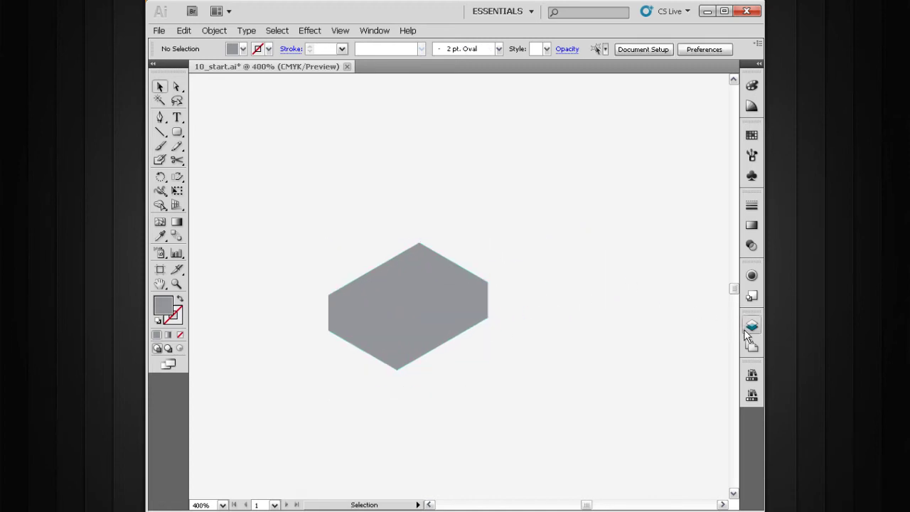
Open the Stone and Brick swatch library from the Nature set, placed above the artwork area without the Beach swatches in view
{"action": "left_click", "coordinate": [750, 135]}
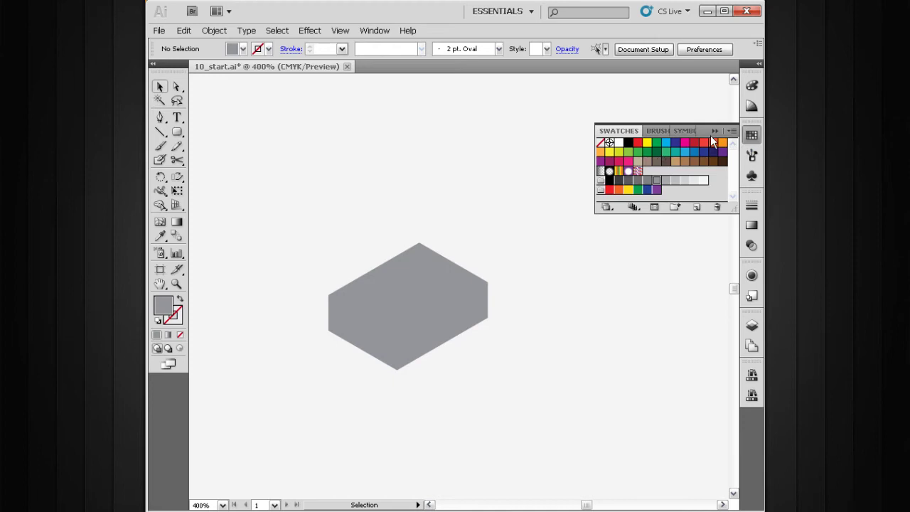
{"action": "left_click", "coordinate": [606, 207]}
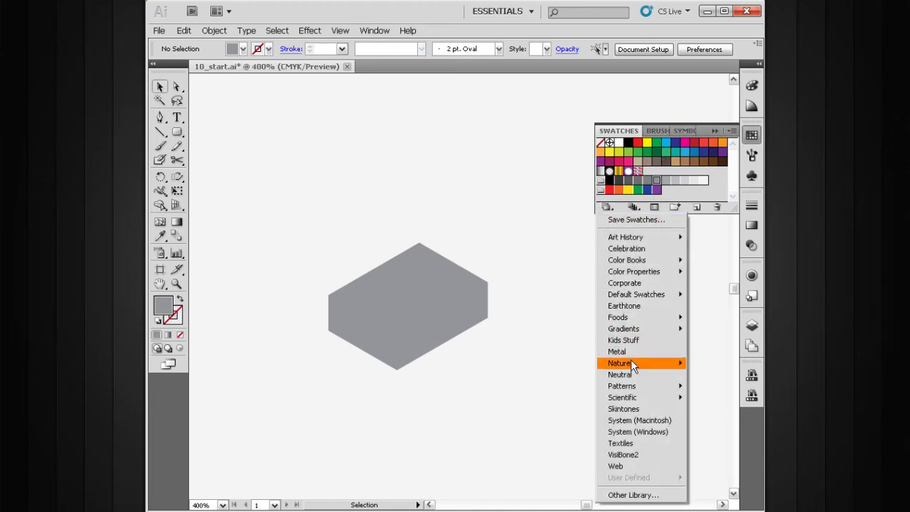
{"action": "mouse_move", "coordinate": [634, 363]}
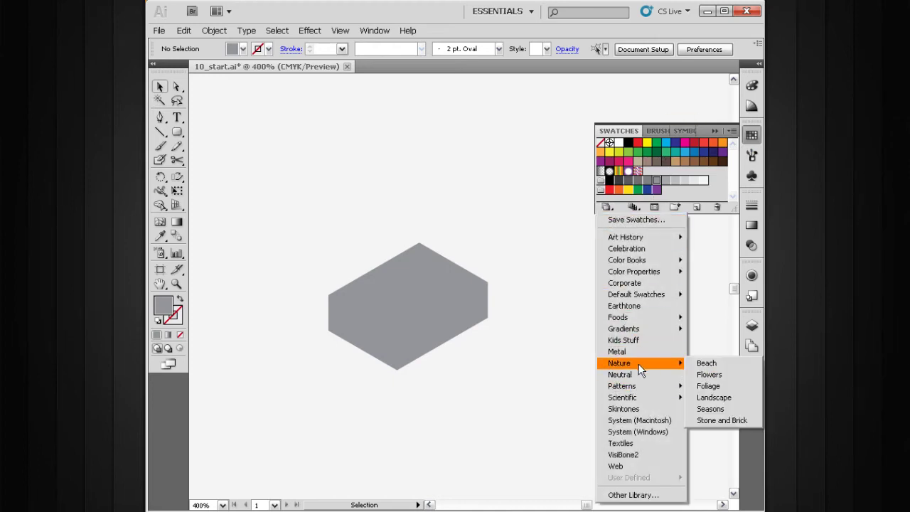
{"action": "left_click", "coordinate": [712, 420]}
{"action": "left_click_drag", "start_coordinate": [637, 295], "coordinate": [632, 82]}
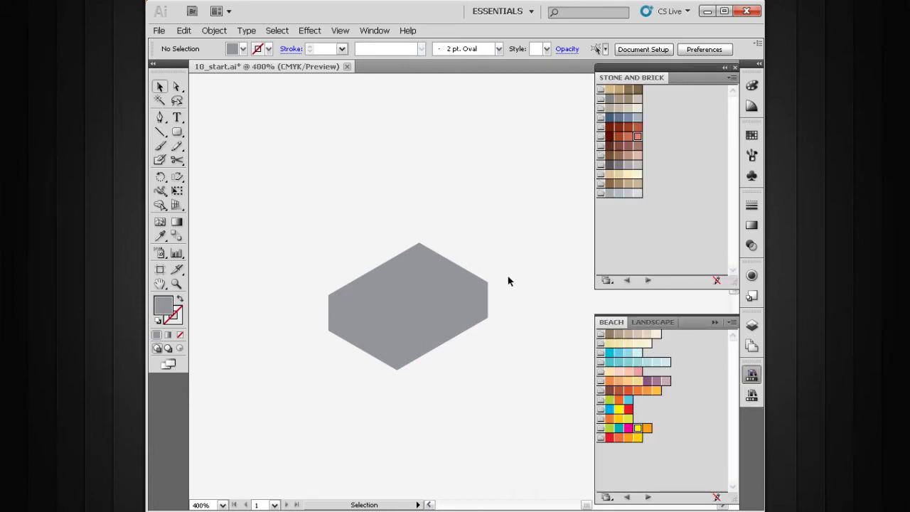
{"action": "left_click", "coordinate": [713, 321]}
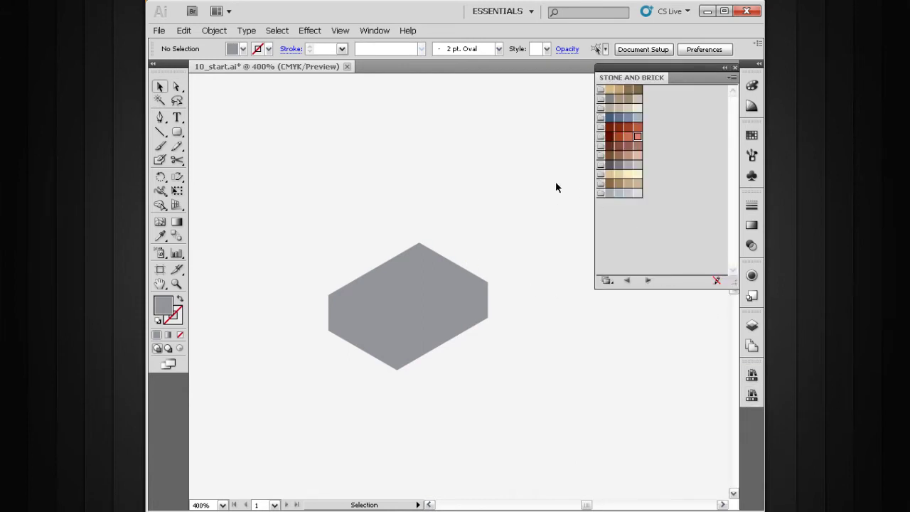
Fill the building's right wall with the medium brick-orange swatch and its left wall with the lighter salmon swatch beside it
{"action": "left_click", "coordinate": [482, 307]}
{"action": "left_click", "coordinate": [455, 313], "text": "ctrl+alt"}
{"action": "left_click", "coordinate": [457, 312], "text": "ctrl+alt"}
{"action": "left_click", "coordinate": [456, 313], "text": "ctrl+alt"}
{"action": "left_click", "coordinate": [449, 288], "text": "ctrl+alt"}
{"action": "left_click_drag", "start_coordinate": [448, 284], "coordinate": [535, 381]}
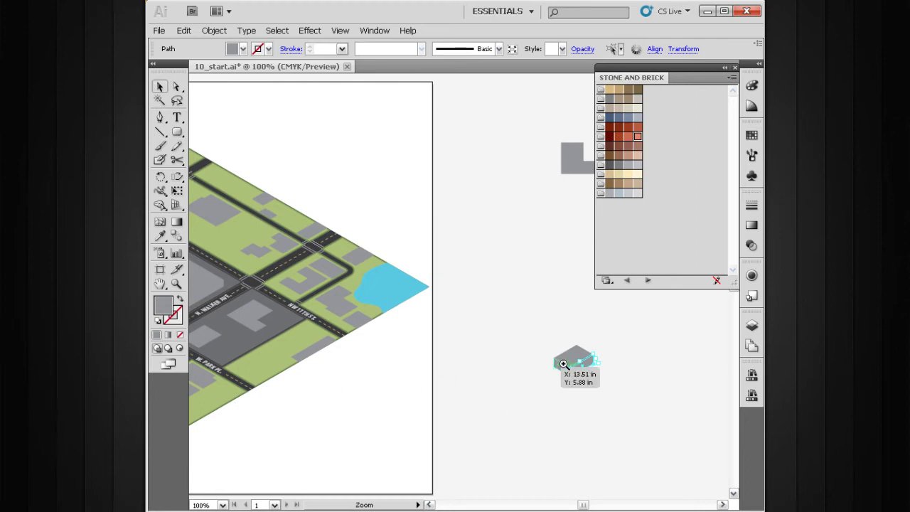
{"action": "left_click_drag", "start_coordinate": [501, 313], "coordinate": [625, 398]}
{"action": "left_click", "coordinate": [551, 339]}
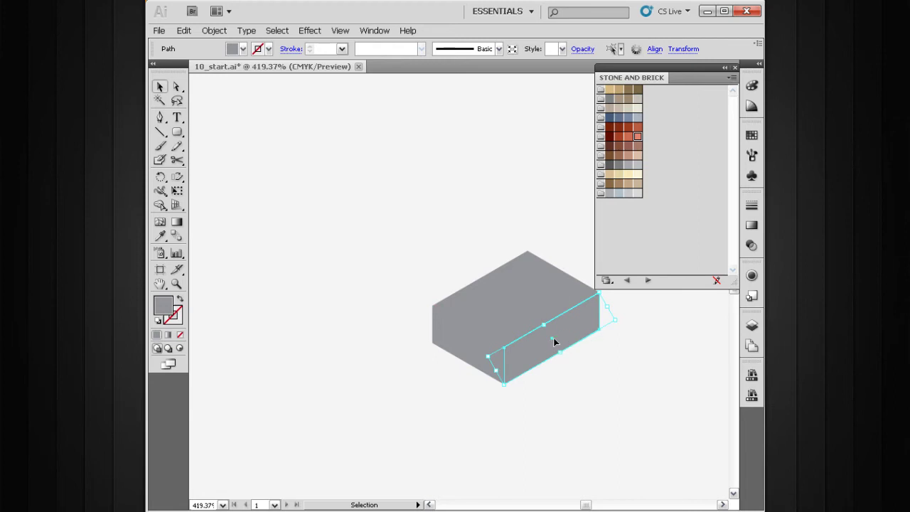
{"action": "left_click", "coordinate": [626, 138]}
{"action": "left_click", "coordinate": [471, 341]}
{"action": "left_click", "coordinate": [636, 136]}
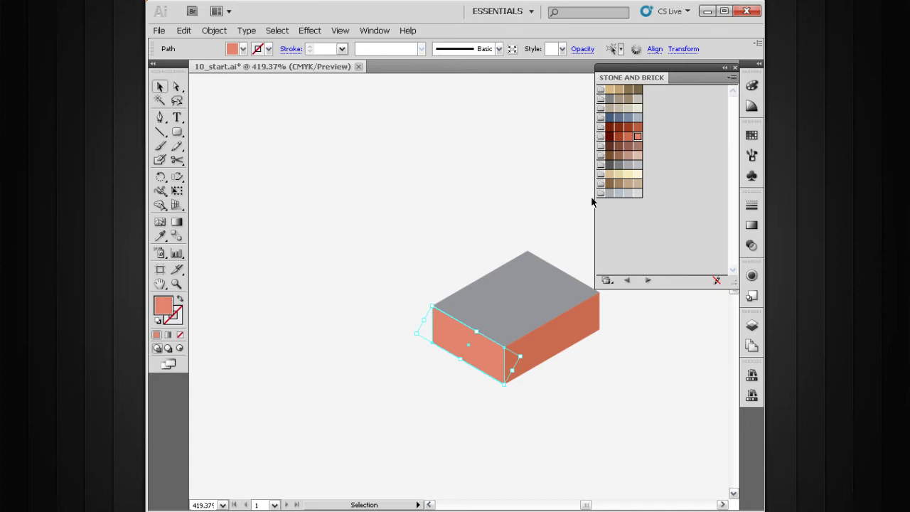
Fill the building's roof with the darkest tan of the cream swatch group and deselect it
{"action": "left_click", "coordinate": [525, 302]}
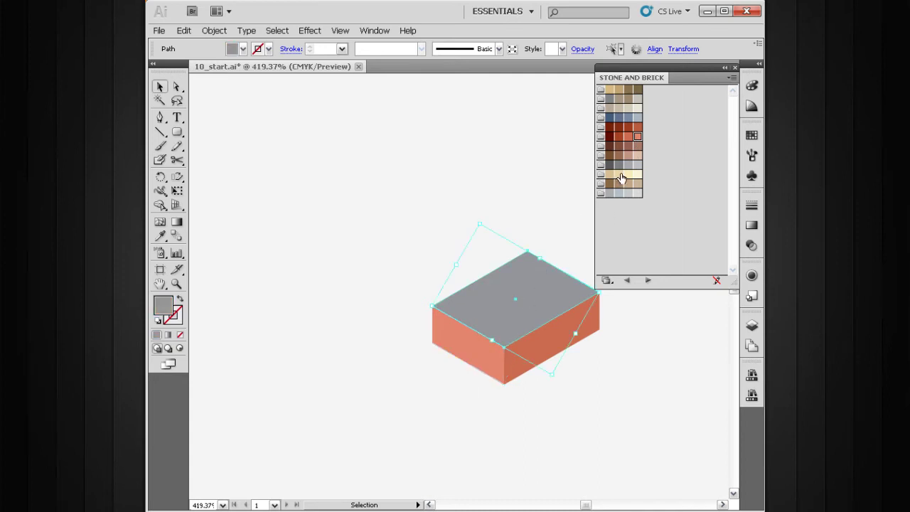
{"action": "left_click", "coordinate": [628, 174]}
{"action": "left_click", "coordinate": [619, 175]}
{"action": "left_click", "coordinate": [610, 175]}
{"action": "left_click", "coordinate": [554, 205]}
Examine the coloured isometric building up close and at actual size beside the map
{"action": "left_click_drag", "start_coordinate": [483, 265], "coordinate": [439, 244]}
{"action": "left_click", "coordinate": [387, 332], "text": "ctrl+alt"}
{"action": "left_click", "coordinate": [388, 333], "text": "ctrl+alt"}
{"action": "left_click", "coordinate": [388, 334], "text": "ctrl+alt"}
{"action": "left_click", "coordinate": [388, 334], "text": "ctrl+alt"}
{"action": "left_click_drag", "start_coordinate": [422, 297], "coordinate": [455, 341]}
{"action": "left_click", "coordinate": [455, 348], "text": "ctrl+alt"}
{"action": "scroll", "coordinate": [461, 354], "scroll_direction": "up", "scroll_amount": 3}
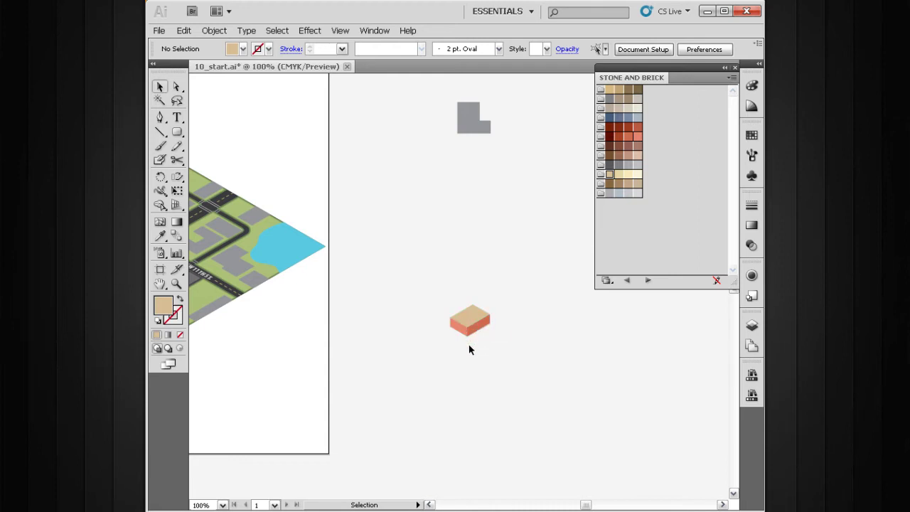
{"action": "key", "text": "ctrl+space"}
{"action": "left_click_drag", "start_coordinate": [506, 285], "coordinate": [425, 359]}
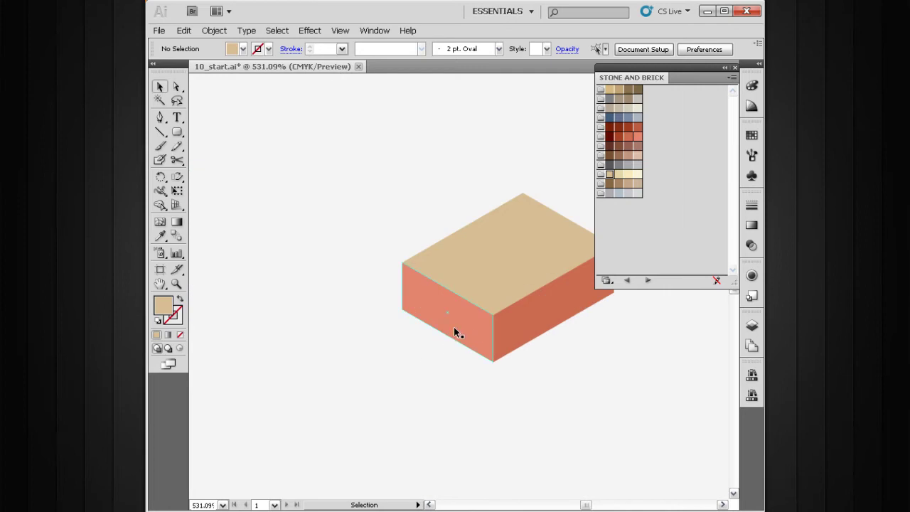
{"action": "key", "text": "space"}
{"action": "left_click_drag", "start_coordinate": [487, 280], "coordinate": [440, 297]}
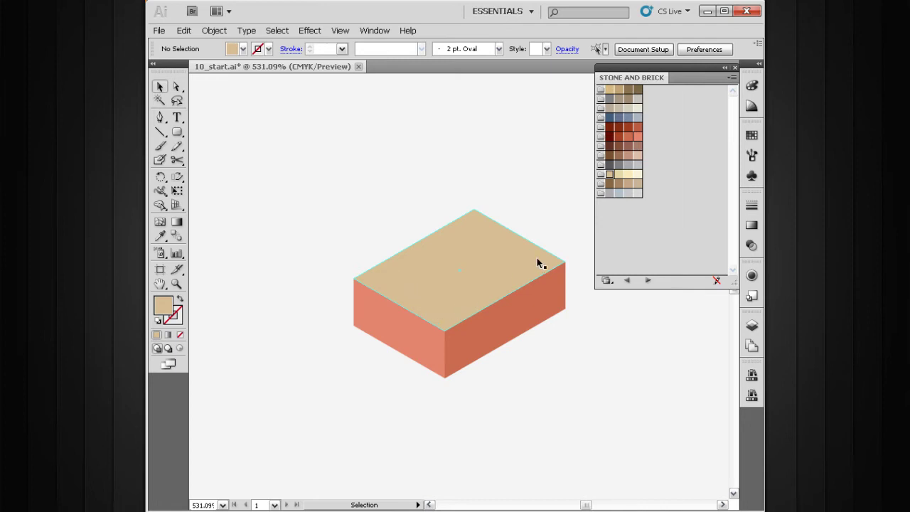
{"action": "key", "text": "space"}
{"action": "left_click_drag", "start_coordinate": [430, 368], "coordinate": [446, 383]}
Select the building's roof and both walls and group them into one object
{"action": "left_click", "coordinate": [434, 308], "text": "ctrl+alt"}
{"action": "left_click", "coordinate": [433, 309], "text": "ctrl+alt"}
{"action": "left_click", "coordinate": [433, 309], "text": "ctrl+alt"}
{"action": "left_click", "coordinate": [434, 306], "text": "ctrl+alt"}
{"action": "key", "text": "ctrl+a"}
{"action": "left_click", "coordinate": [459, 336], "text": "ctrl+alt"}
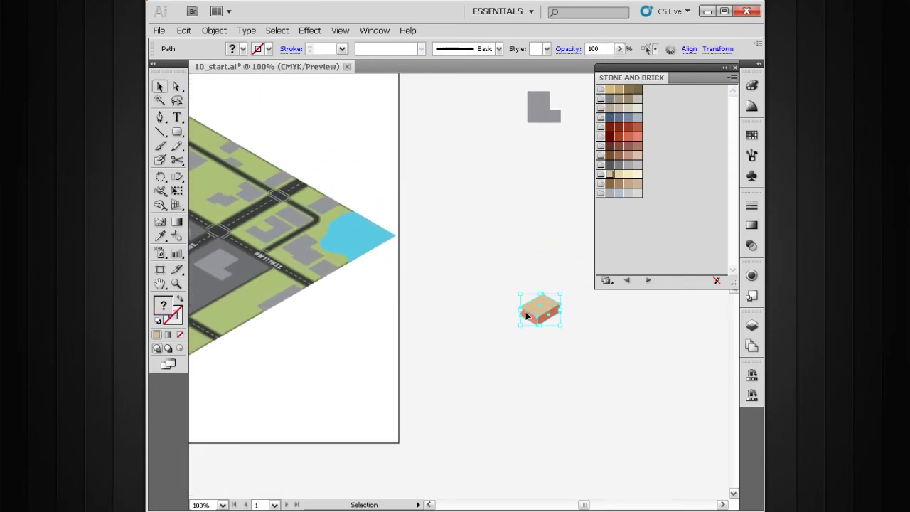
{"action": "key", "text": "ctrl+g"}
Move the grouped building onto its matching footprint on the isometric map, beside N. Walker Ave
{"action": "left_click_drag", "start_coordinate": [541, 308], "coordinate": [448, 285]}
{"action": "left_click_drag", "start_coordinate": [395, 245], "coordinate": [431, 323]}
{"action": "key", "text": "ctrl+space"}
{"action": "left_click_drag", "start_coordinate": [561, 249], "coordinate": [278, 420]}
{"action": "mouse_move", "coordinate": [386, 351]}
{"action": "left_mouse_down"}
{"action": "mouse_move", "coordinate": [398, 341]}
{"action": "mouse_move", "coordinate": [382, 359]}
{"action": "mouse_move", "coordinate": [387, 366]}
{"action": "left_mouse_up"}
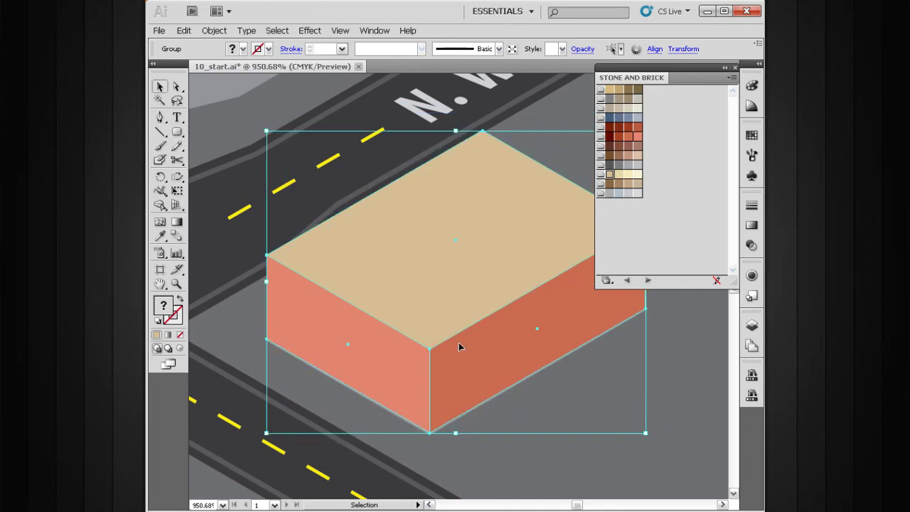
{"action": "left_click", "coordinate": [434, 474]}
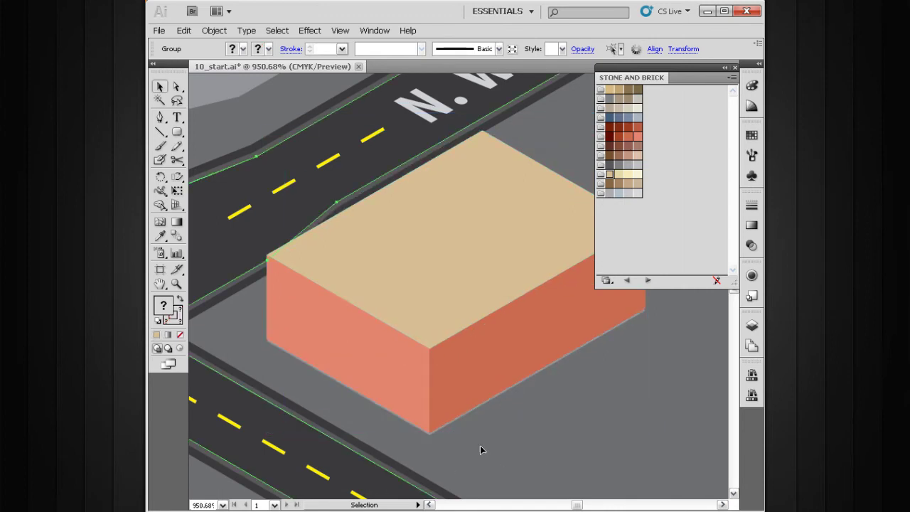
Nudge the grouped building down so its front bottom corner sits exactly on the footprint's corner, and deselect it
{"action": "key", "text": "ctrl+z"}
{"action": "key", "text": "ctrl+shift+z"}
{"action": "left_click_drag", "start_coordinate": [472, 332], "coordinate": [412, 435], "text": "ctrl"}
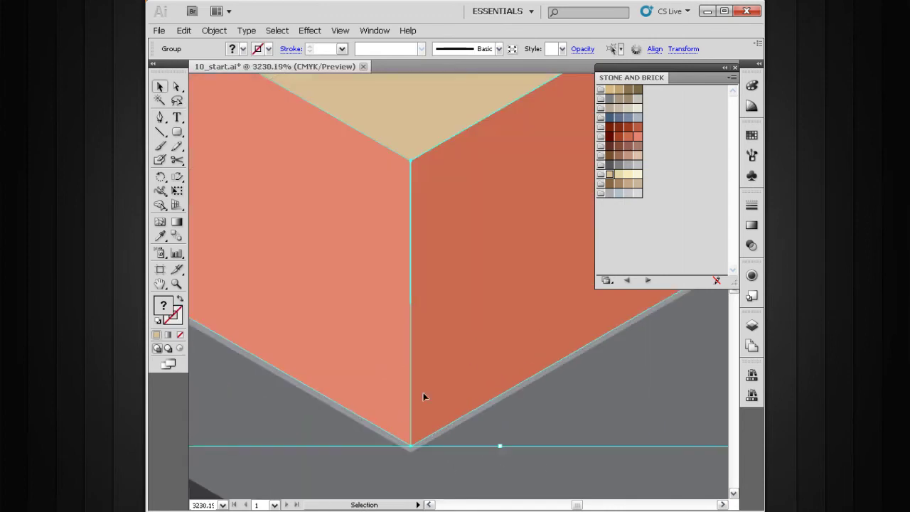
{"action": "left_click_drag", "start_coordinate": [435, 388], "coordinate": [433, 395]}
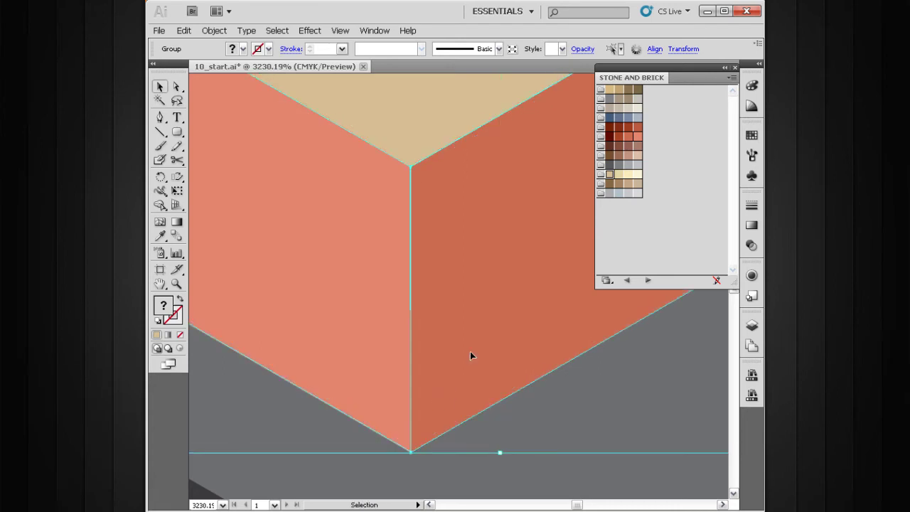
{"action": "key", "text": "ctrl+minus"}
{"action": "key", "text": "ctrl+minus"}
{"action": "key", "text": "ctrl+minus"}
{"action": "key", "text": "ctrl+minus"}
{"action": "key", "text": "ctrl+minus"}
{"action": "key", "text": "ctrl+minus"}
{"action": "key", "text": "ctrl+minus"}
{"action": "key", "text": "ctrl+minus"}
{"action": "key", "text": "ctrl+minus"}
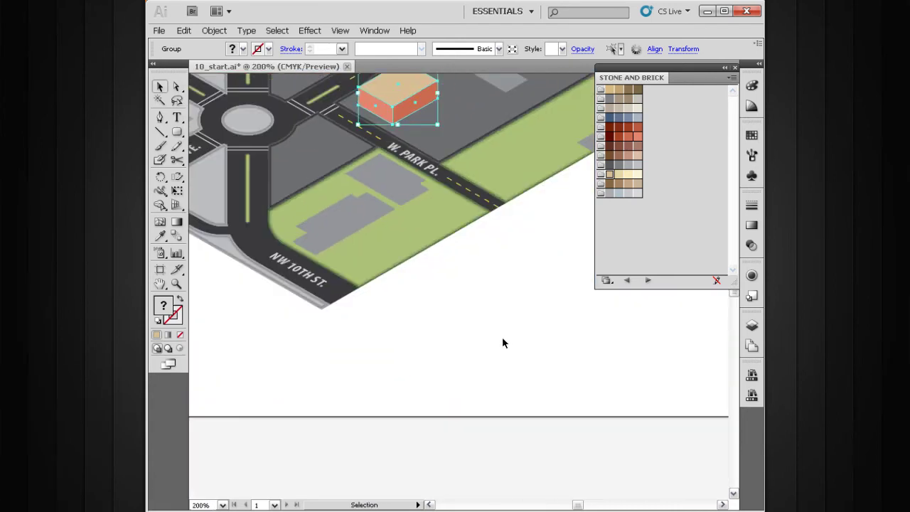
{"action": "left_click", "coordinate": [502, 339]}
Examine the placed building and the remaining building footprints across the whole isometric map
{"action": "left_click_drag", "start_coordinate": [495, 310], "coordinate": [474, 443]}
{"action": "left_click_drag", "start_coordinate": [479, 361], "coordinate": [475, 436]}
{"action": "left_click", "coordinate": [462, 375], "text": "ctrl+alt"}
{"action": "left_click_drag", "start_coordinate": [456, 328], "coordinate": [464, 414]}
{"action": "left_click_drag", "start_coordinate": [419, 362], "coordinate": [471, 400]}
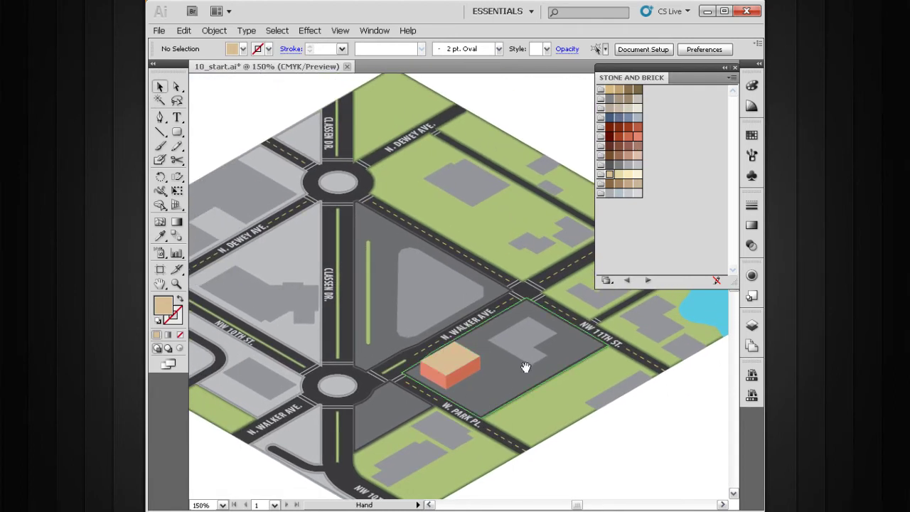
{"action": "left_click_drag", "start_coordinate": [542, 372], "coordinate": [467, 371]}
{"action": "left_click_drag", "start_coordinate": [517, 352], "coordinate": [497, 349]}
{"action": "left_click_drag", "start_coordinate": [554, 317], "coordinate": [493, 336]}
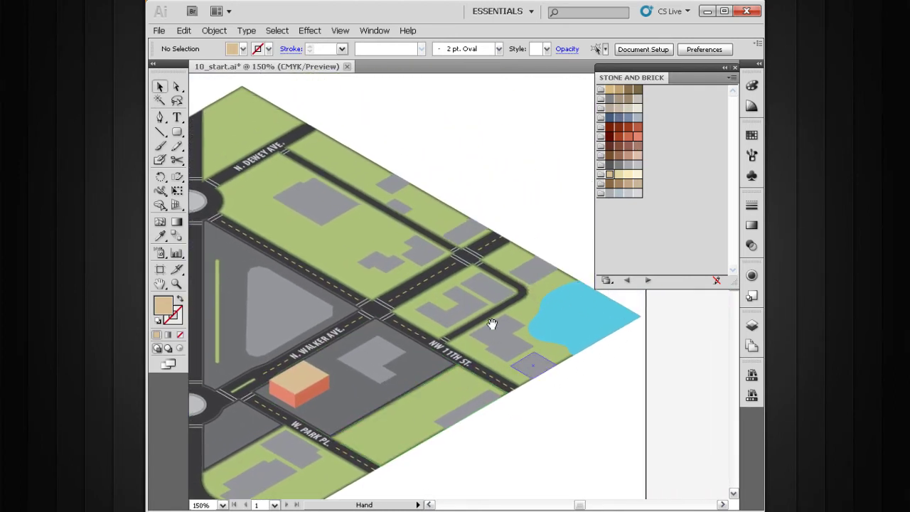
{"action": "left_click", "coordinate": [489, 328], "text": "ctrl+alt"}
{"action": "left_click", "coordinate": [497, 329], "text": "ctrl+alt"}
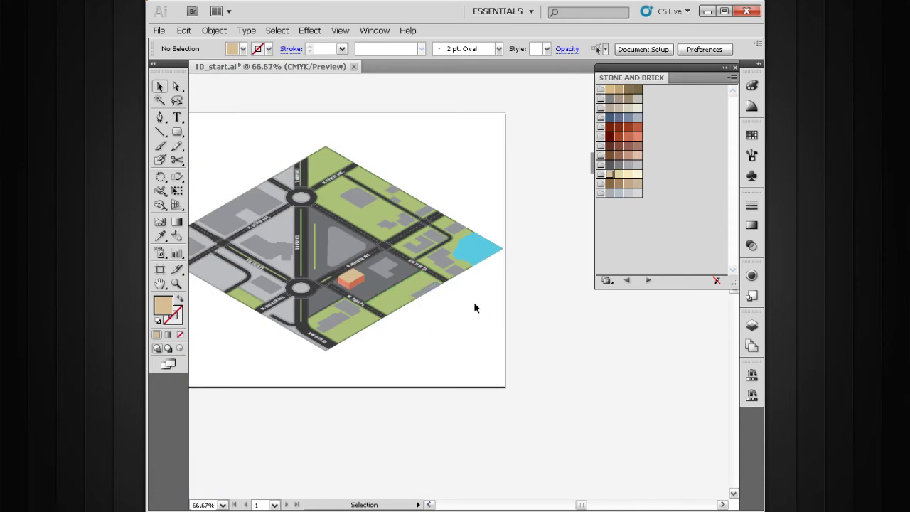
{"action": "key", "text": "space"}
{"action": "left_click_drag", "start_coordinate": [313, 305], "coordinate": [393, 320]}
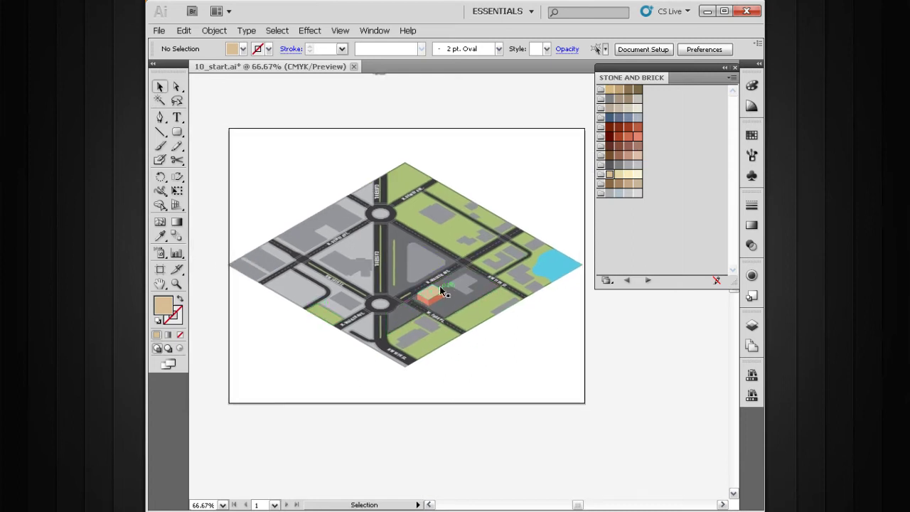
Place a copy of the irregular footprint west of Classen Dr. below the stepped tower's side view
{"action": "key", "text": "space"}
{"action": "left_click_drag", "start_coordinate": [287, 322], "coordinate": [321, 333]}
{"action": "key", "text": "space"}
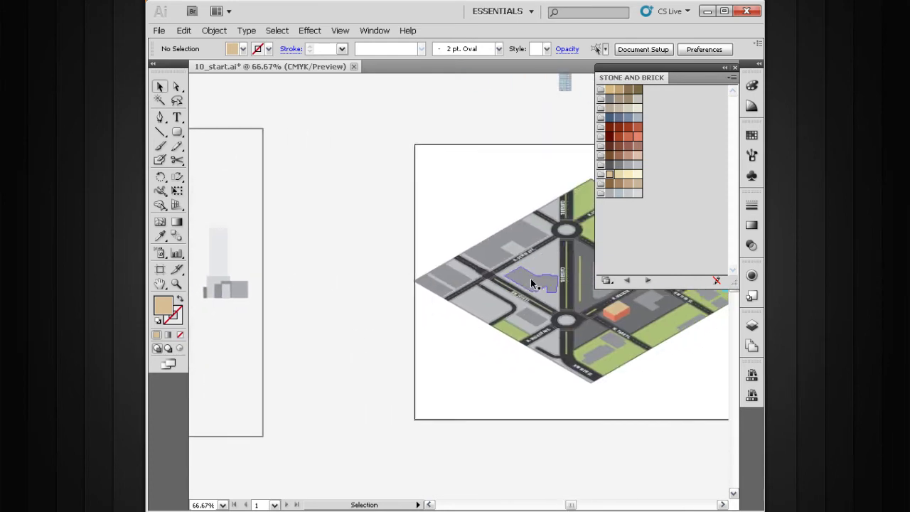
{"action": "left_click", "coordinate": [531, 282]}
{"action": "left_click_drag", "start_coordinate": [530, 282], "coordinate": [250, 346]}
{"action": "key", "text": "space"}
{"action": "left_click_drag", "start_coordinate": [250, 346], "coordinate": [401, 337]}
{"action": "left_click", "coordinate": [415, 351]}
{"action": "key", "text": "ctrl+space"}
{"action": "left_click_drag", "start_coordinate": [449, 274], "coordinate": [354, 360]}
{"action": "left_click_drag", "start_coordinate": [441, 328], "coordinate": [312, 327]}
{"action": "key", "text": "space"}
{"action": "left_click_drag", "start_coordinate": [337, 349], "coordinate": [388, 345]}
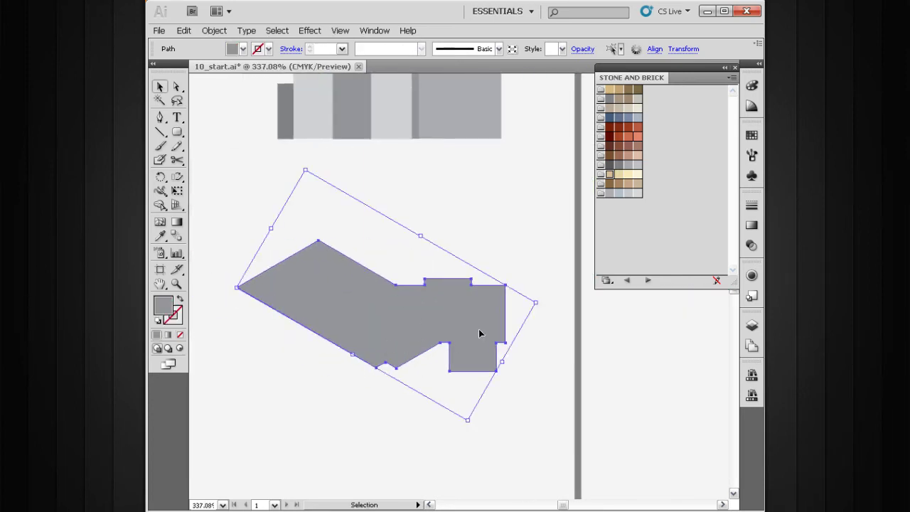
Compare the copied footprint with the tower's orthographic views and delete it
{"action": "key", "text": "space"}
{"action": "left_click_drag", "start_coordinate": [364, 319], "coordinate": [485, 363]}
{"action": "key", "text": "ctrl+alt+space"}
{"action": "left_click", "coordinate": [414, 344], "text": "ctrl+alt"}
{"action": "left_click", "coordinate": [414, 343], "text": "ctrl+alt"}
{"action": "key", "text": "space"}
{"action": "left_click_drag", "start_coordinate": [360, 189], "coordinate": [393, 298]}
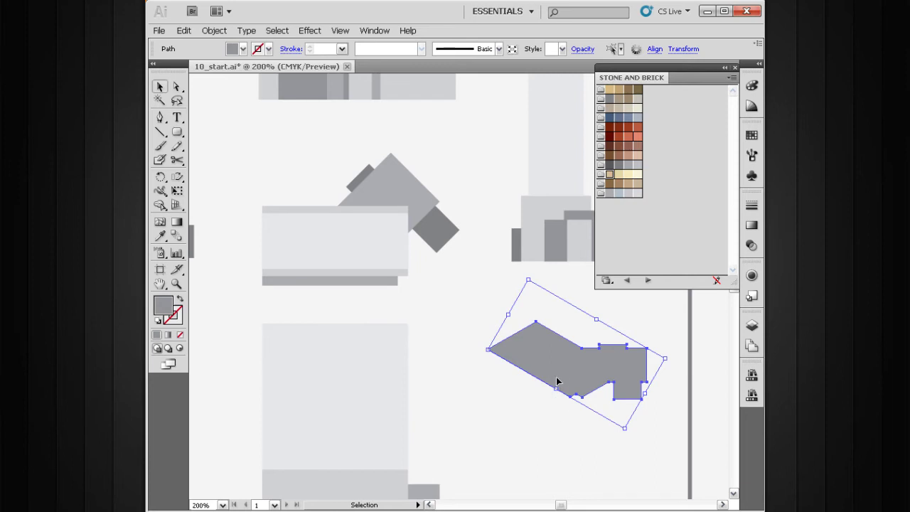
{"action": "key", "text": "Delete"}
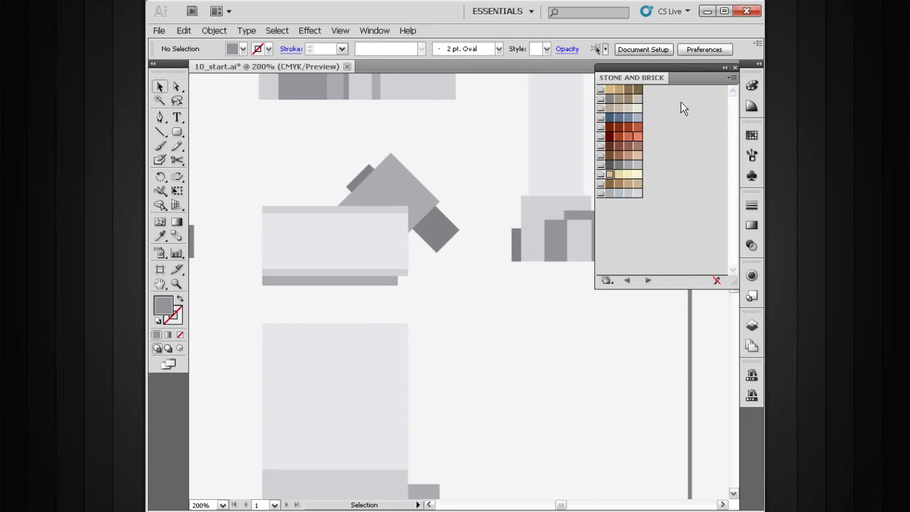
Collapse the Stone and Brick swatches to an icon and move them clear of the tower's side view
{"action": "left_click", "coordinate": [725, 66]}
{"action": "left_click_drag", "start_coordinate": [608, 75], "coordinate": [723, 71]}
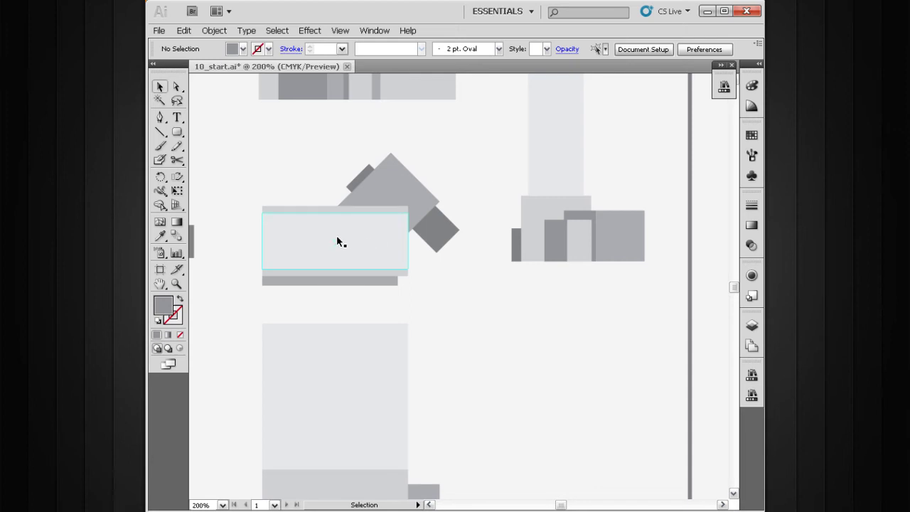
{"action": "left_click_drag", "start_coordinate": [412, 239], "coordinate": [433, 266]}
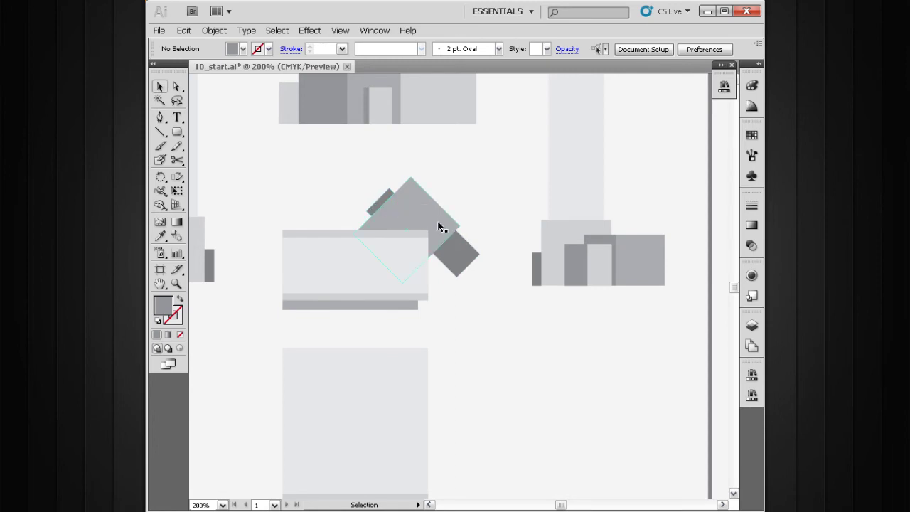
Examine how the tower's rotated blocks in the top view correspond to its four side views
{"action": "left_click", "coordinate": [405, 264]}
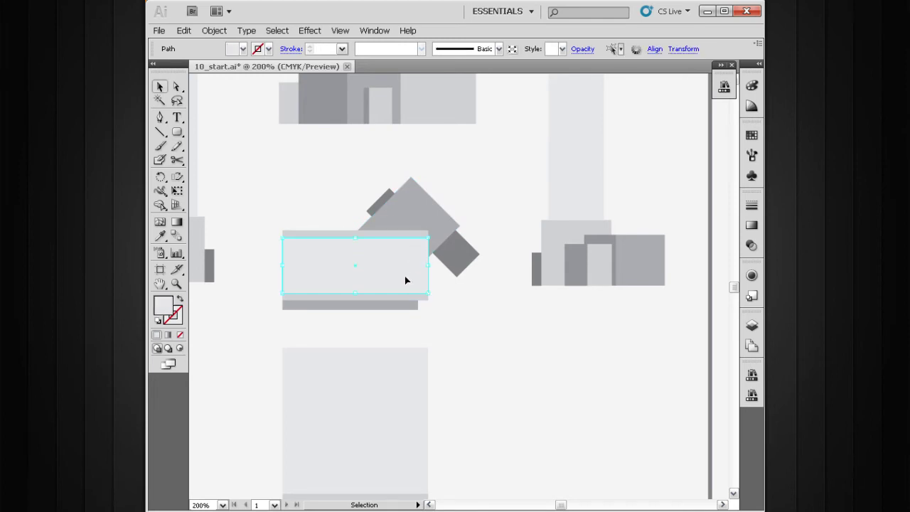
{"action": "left_click", "coordinate": [453, 302]}
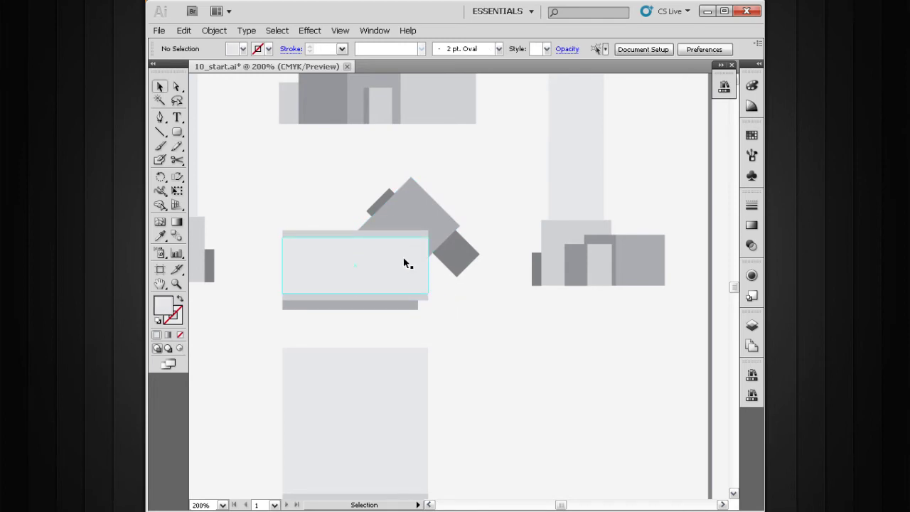
{"action": "scroll", "coordinate": [398, 284], "scroll_direction": "down", "scroll_amount": 5}
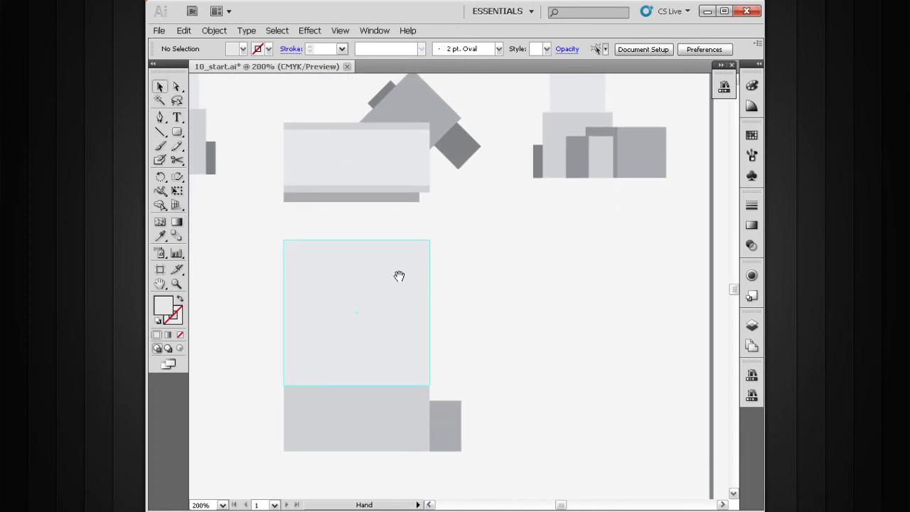
{"action": "mouse_move", "coordinate": [405, 300]}
{"action": "left_mouse_down"}
{"action": "mouse_move", "coordinate": [402, 353]}
{"action": "mouse_move", "coordinate": [404, 329]}
{"action": "mouse_move", "coordinate": [428, 291]}
{"action": "mouse_move", "coordinate": [417, 335]}
{"action": "mouse_move", "coordinate": [425, 325]}
{"action": "mouse_move", "coordinate": [394, 311]}
{"action": "left_mouse_up"}
{"action": "left_click", "coordinate": [430, 299], "text": "ctrl+alt"}
{"action": "left_click", "coordinate": [441, 309], "text": "ctrl+alt"}
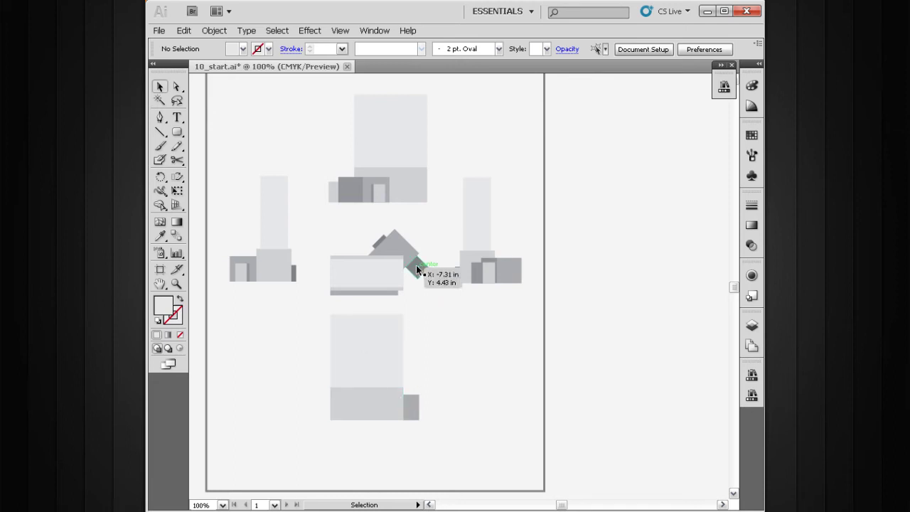
{"action": "left_click_drag", "start_coordinate": [432, 303], "coordinate": [400, 369]}
{"action": "left_click_drag", "start_coordinate": [511, 214], "coordinate": [303, 368]}
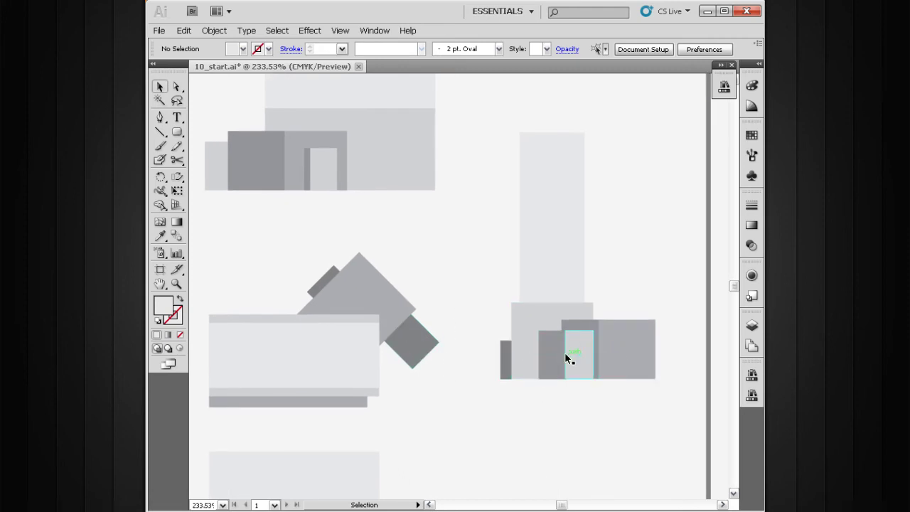
{"action": "key", "text": "ctrl+minus"}
{"action": "key", "text": "ctrl+minus"}
{"action": "key", "text": "ctrl+minus"}
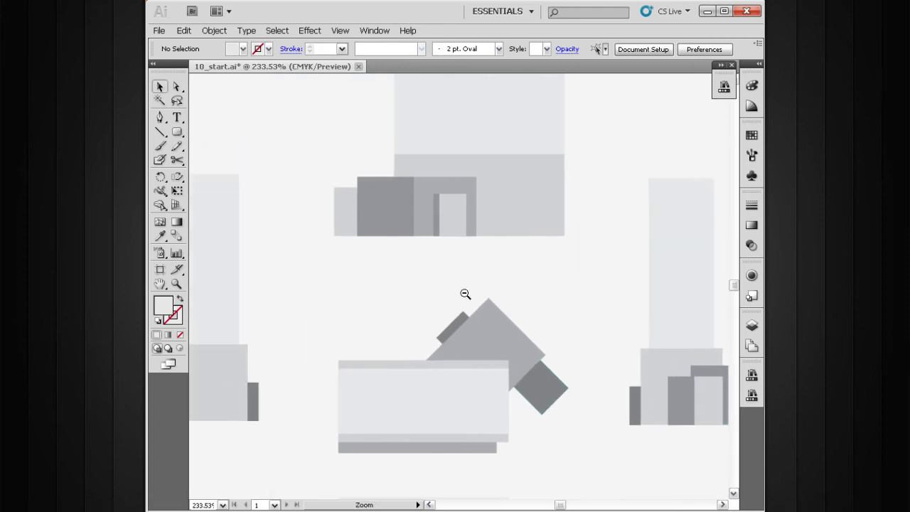
{"action": "left_click_drag", "start_coordinate": [483, 298], "coordinate": [434, 276]}
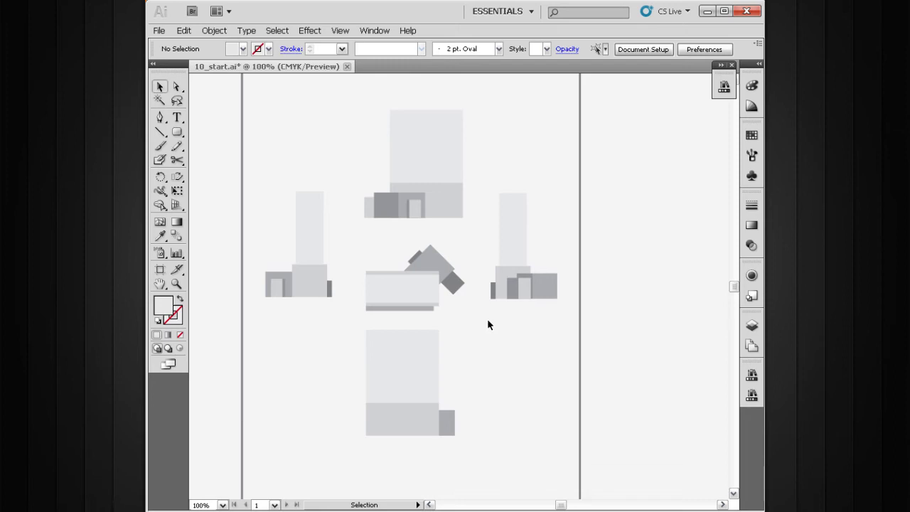
Examine the apartment building's orthographic views and its finished isometric version with the rooftop pool
{"action": "left_click", "coordinate": [579, 264], "text": "ctrl+alt"}
{"action": "left_click", "coordinate": [565, 315], "text": "alt"}
{"action": "left_click_drag", "start_coordinate": [620, 258], "coordinate": [509, 338]}
{"action": "left_click_drag", "start_coordinate": [567, 184], "coordinate": [463, 239]}
{"action": "left_click_drag", "start_coordinate": [453, 327], "coordinate": [518, 333]}
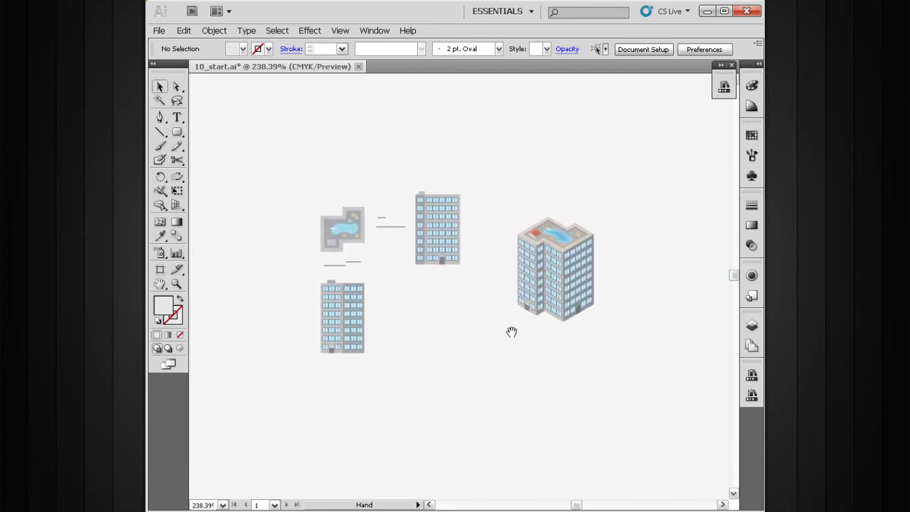
{"action": "left_click_drag", "start_coordinate": [497, 162], "coordinate": [319, 354]}
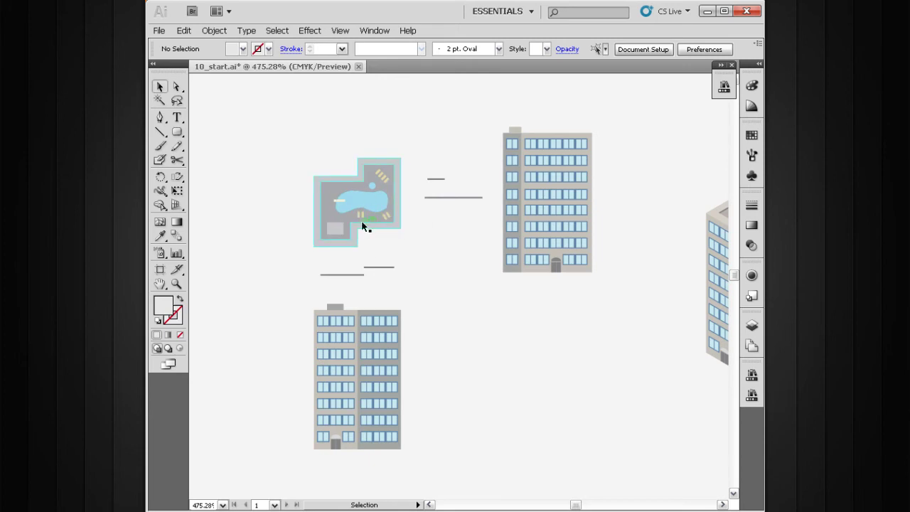
{"action": "scroll", "coordinate": [380, 338], "scroll_direction": "down", "scroll_amount": 2}
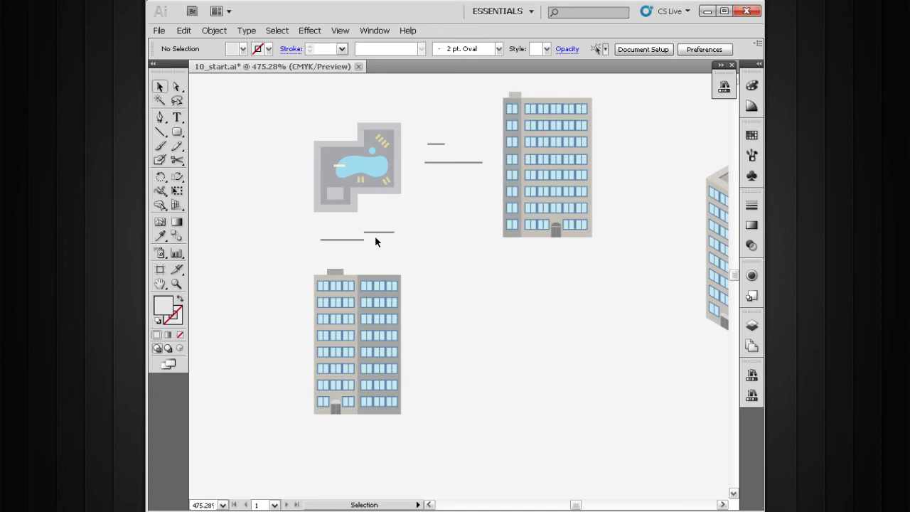
{"action": "left_click_drag", "start_coordinate": [361, 236], "coordinate": [378, 271]}
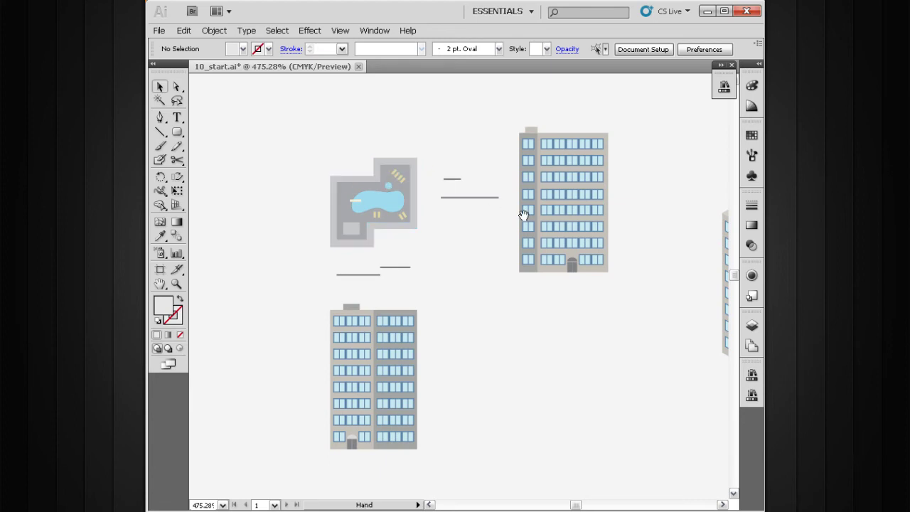
{"action": "left_click_drag", "start_coordinate": [574, 237], "coordinate": [408, 199]}
{"action": "left_click_drag", "start_coordinate": [635, 142], "coordinate": [445, 336]}
{"action": "left_click_drag", "start_coordinate": [463, 247], "coordinate": [474, 302]}
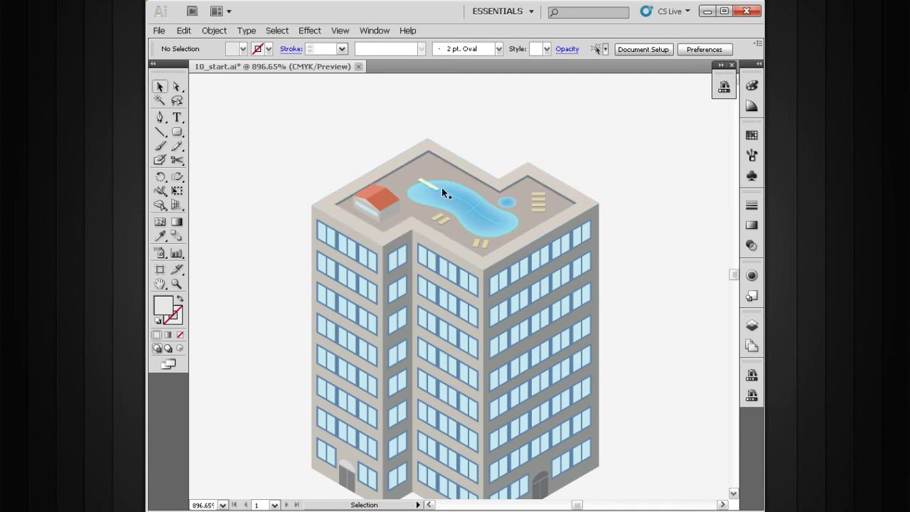
{"action": "left_click_drag", "start_coordinate": [564, 252], "coordinate": [564, 219]}
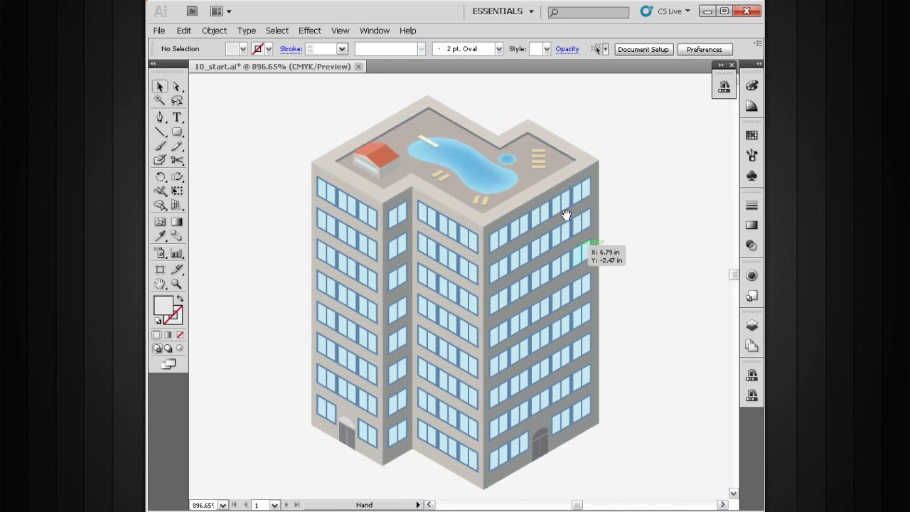
{"action": "left_click_drag", "start_coordinate": [469, 346], "coordinate": [474, 331]}
Examine the windows, doors and differently shaded wall sections in the apartment building's two elevations beside its top view
{"action": "left_click_drag", "start_coordinate": [331, 315], "coordinate": [584, 331]}
{"action": "left_click_drag", "start_coordinate": [424, 327], "coordinate": [467, 345]}
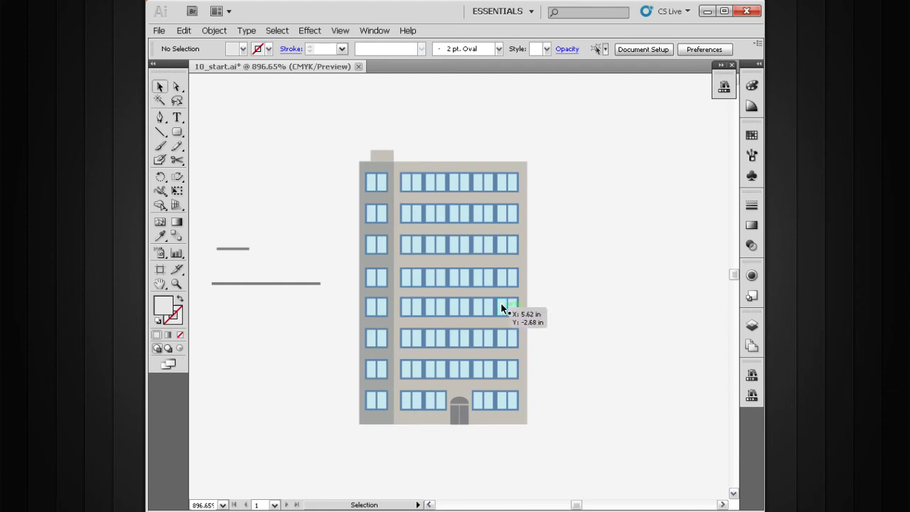
{"action": "left_click_drag", "start_coordinate": [454, 337], "coordinate": [502, 320]}
{"action": "left_click_drag", "start_coordinate": [422, 347], "coordinate": [492, 326]}
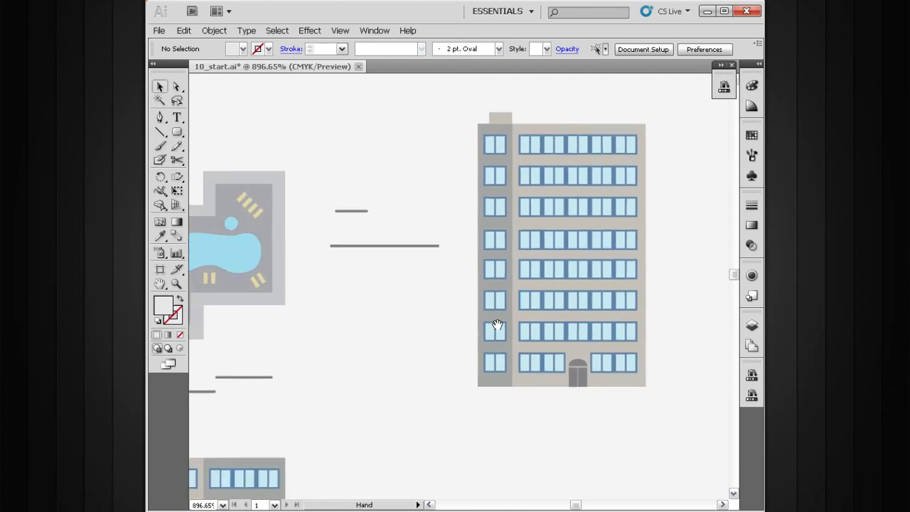
{"action": "scroll", "coordinate": [352, 342], "scroll_direction": "left", "scroll_amount": 5}
{"action": "left_click_drag", "start_coordinate": [304, 341], "coordinate": [429, 333]}
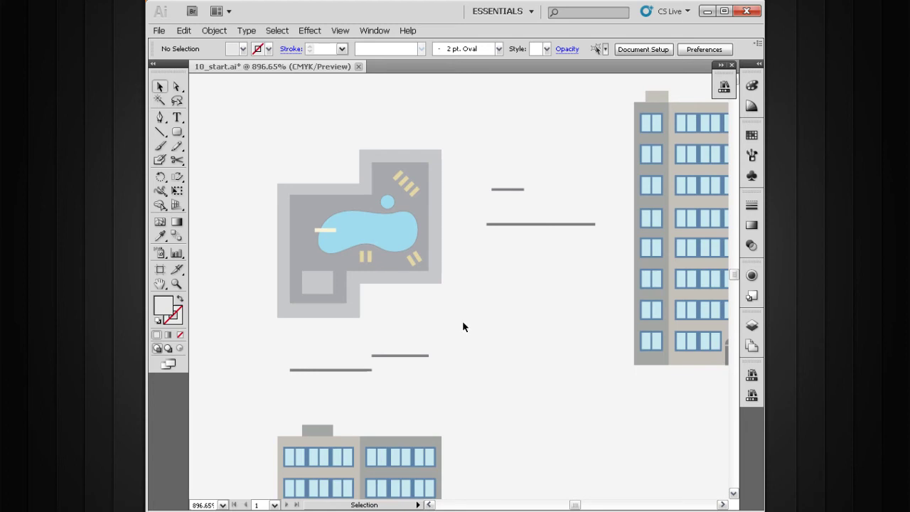
{"action": "left_click_drag", "start_coordinate": [438, 367], "coordinate": [444, 293]}
{"action": "left_click", "coordinate": [451, 327], "text": "ctrl+alt"}
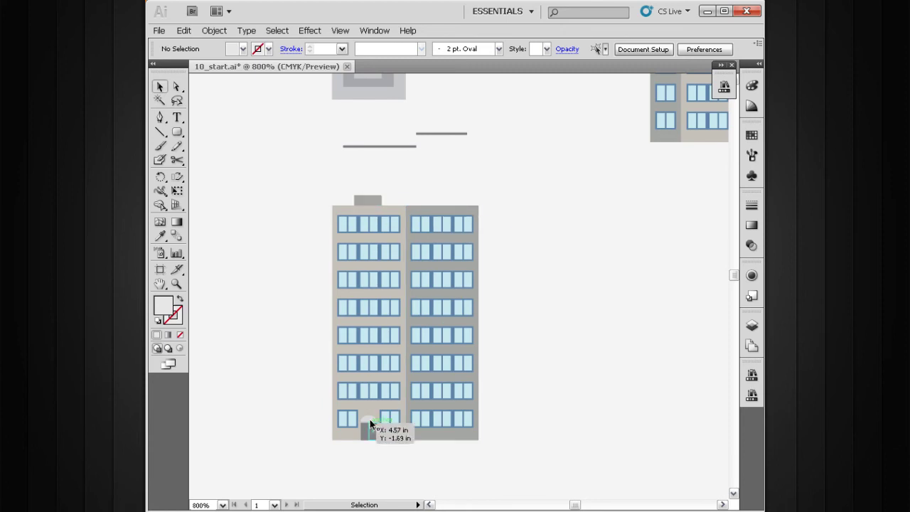
{"action": "left_click_drag", "start_coordinate": [371, 411], "coordinate": [339, 417]}
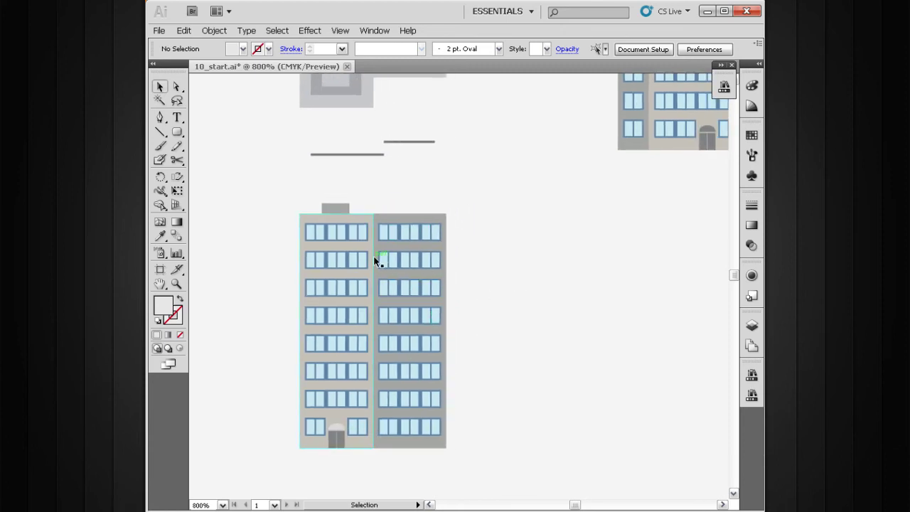
{"action": "left_click_drag", "start_coordinate": [561, 261], "coordinate": [394, 299]}
{"action": "left_click_drag", "start_coordinate": [344, 270], "coordinate": [239, 304]}
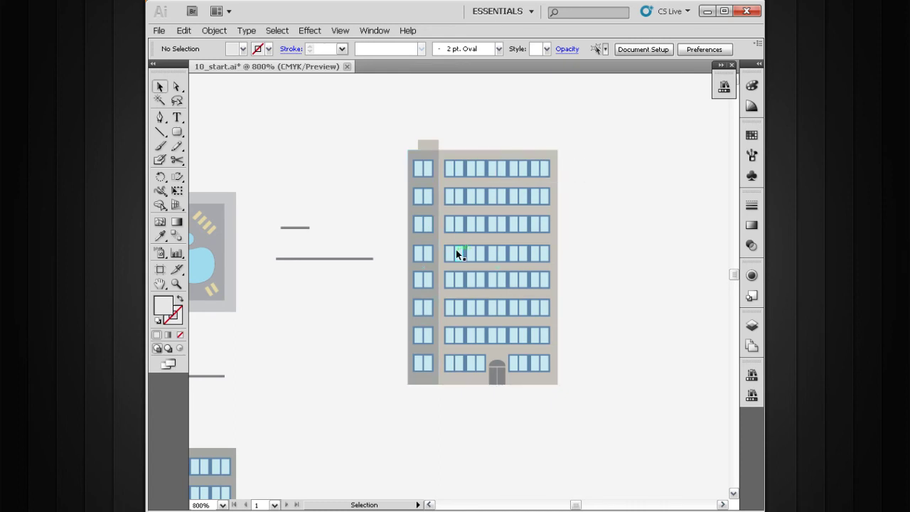
{"action": "left_click_drag", "start_coordinate": [500, 374], "coordinate": [431, 341]}
{"action": "left_click", "coordinate": [510, 337], "text": "ctrl+alt"}
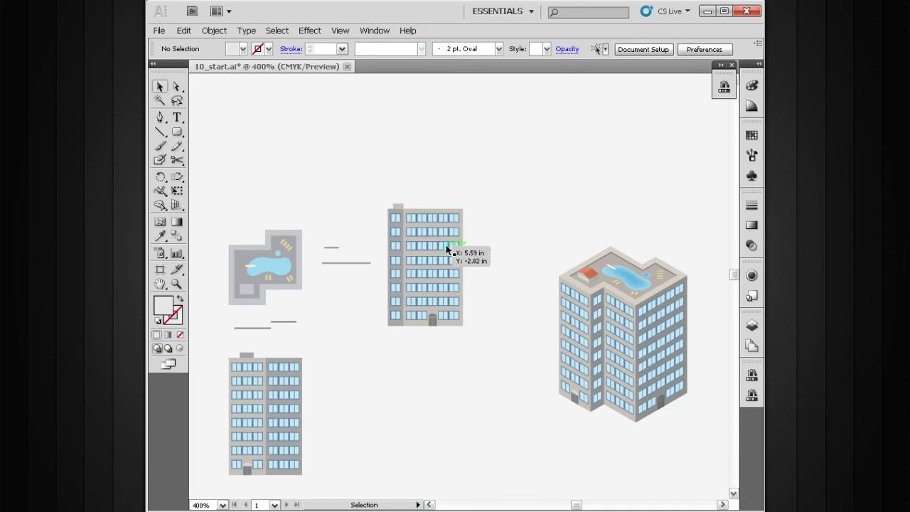
Convert the wide wall section with the door in the side elevation to the right-facing isometric plane
{"action": "left_click", "coordinate": [443, 227]}
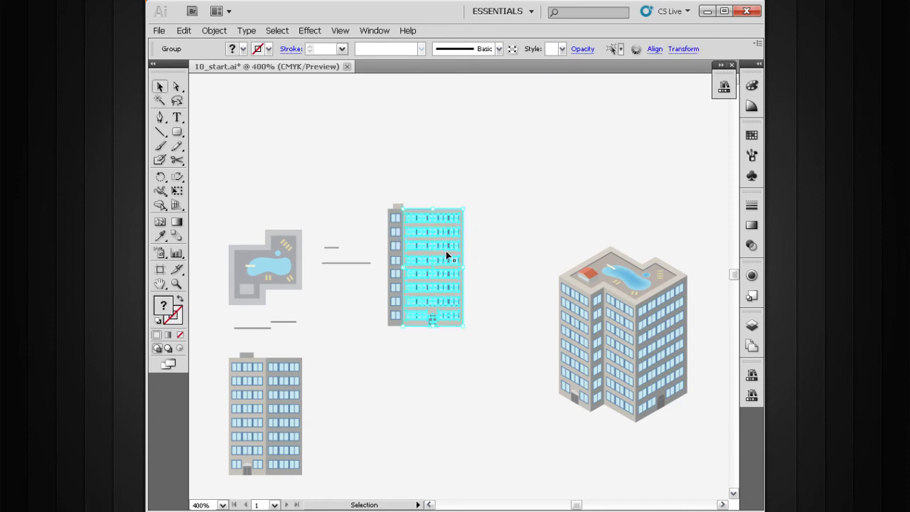
{"action": "left_click", "coordinate": [389, 222]}
{"action": "left_click_drag", "start_coordinate": [494, 285], "coordinate": [458, 300]}
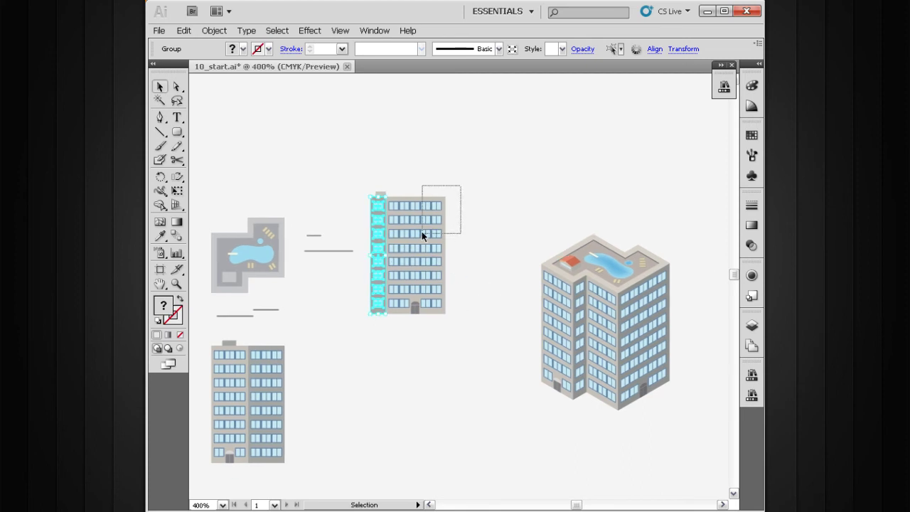
{"action": "left_click_drag", "start_coordinate": [427, 223], "coordinate": [428, 222]}
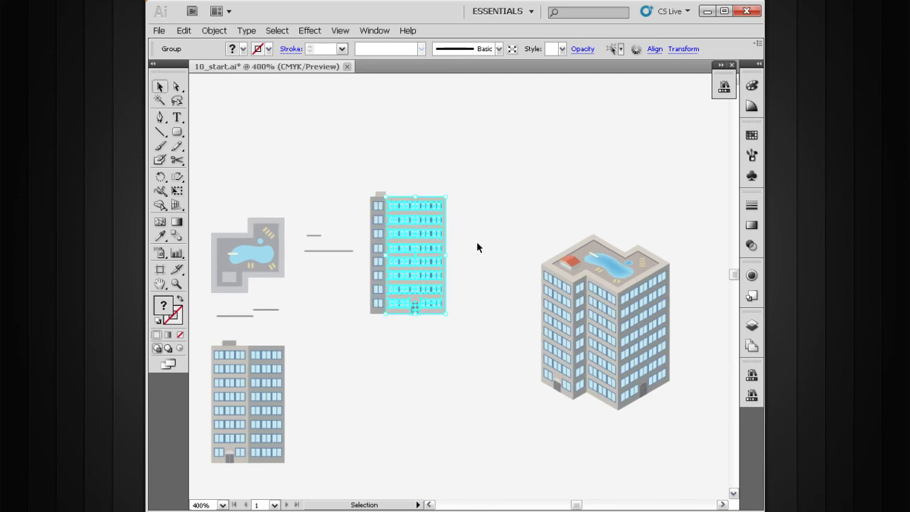
{"action": "key", "text": "F3"}
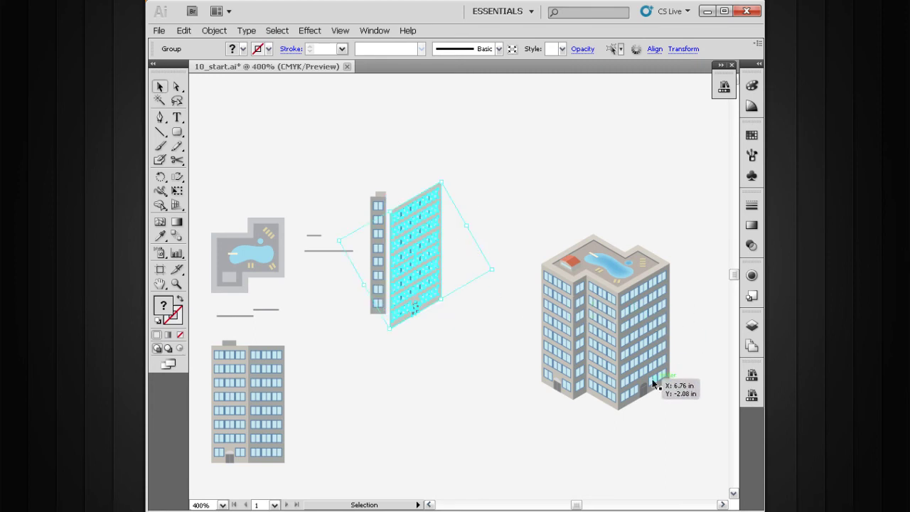
{"action": "left_click", "coordinate": [451, 337]}
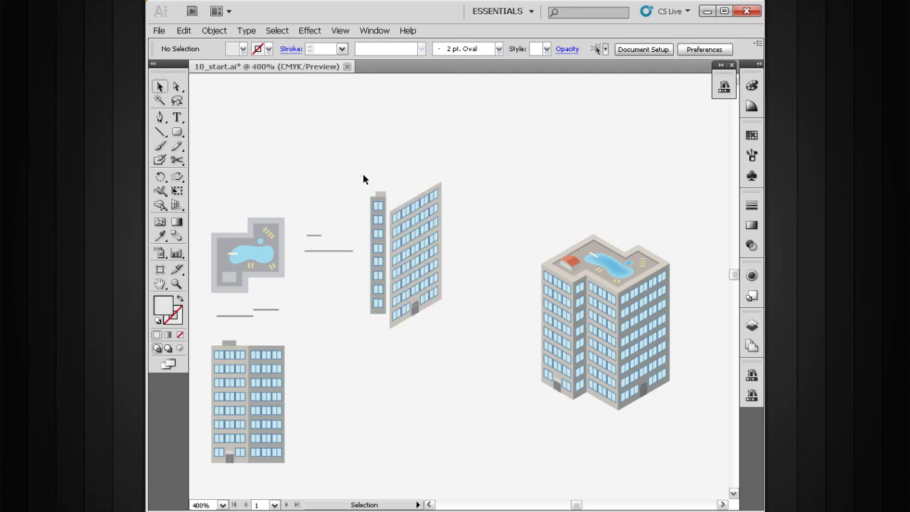
Convert the side elevation's narrow dark wall section, together with its small rooftop block, to the right-facing isometric plane
{"action": "left_click_drag", "start_coordinate": [378, 248], "coordinate": [378, 250]}
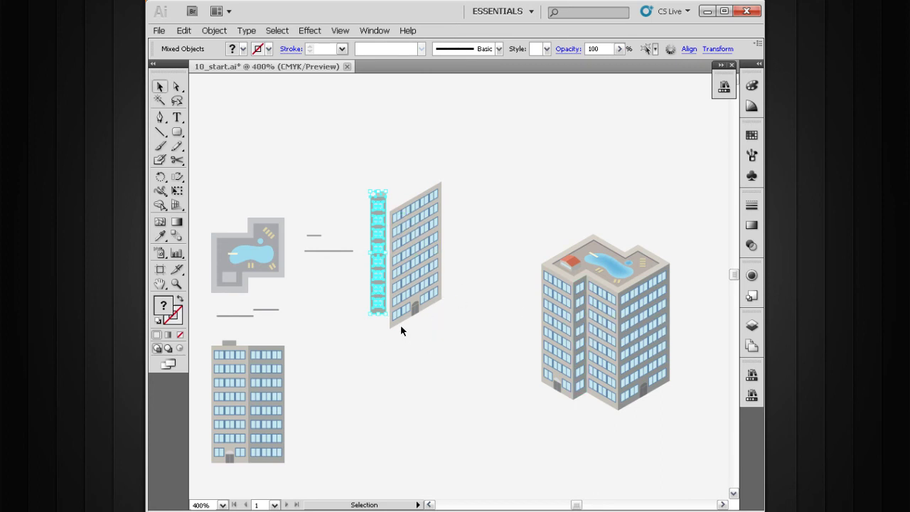
{"action": "key", "text": "F2"}
{"action": "key", "text": "space"}
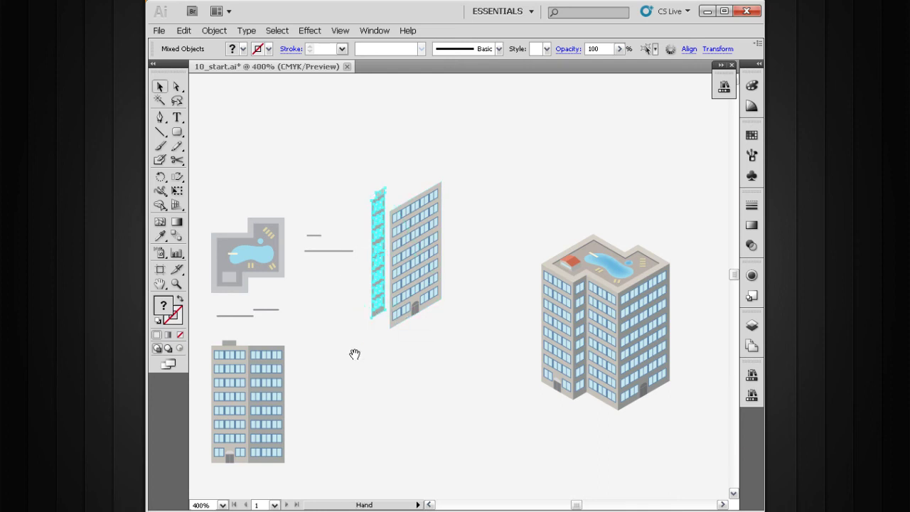
Convert the front elevation's darker wall section and its lighter section with the rooftop block to the left-facing isometric plane
{"action": "left_click_drag", "start_coordinate": [332, 359], "coordinate": [415, 315]}
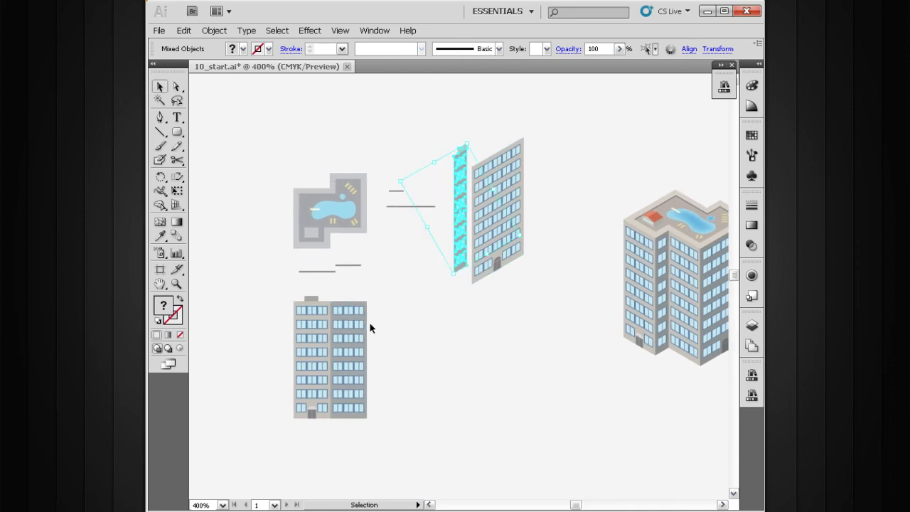
{"action": "left_click", "coordinate": [363, 343]}
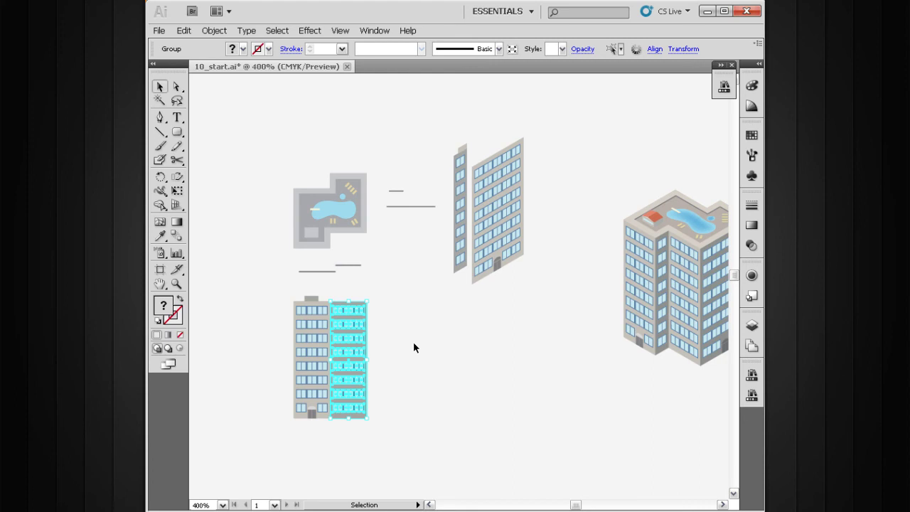
{"action": "key", "text": "F2"}
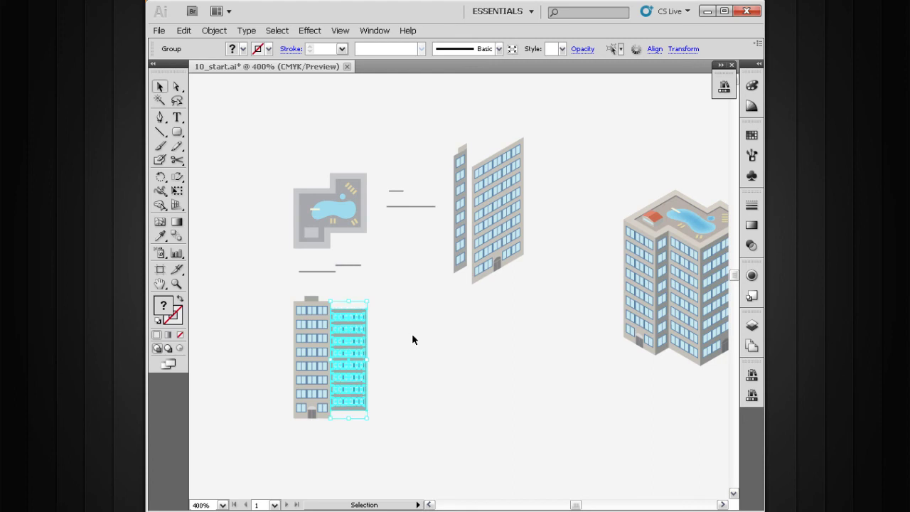
{"action": "left_click", "coordinate": [294, 326]}
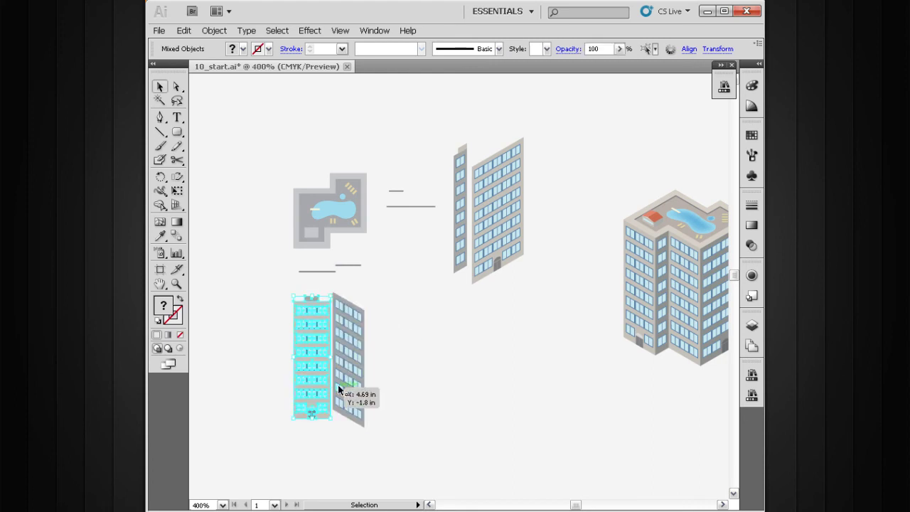
{"action": "key", "text": "F3"}
{"action": "left_click_drag", "start_coordinate": [432, 296], "coordinate": [393, 282]}
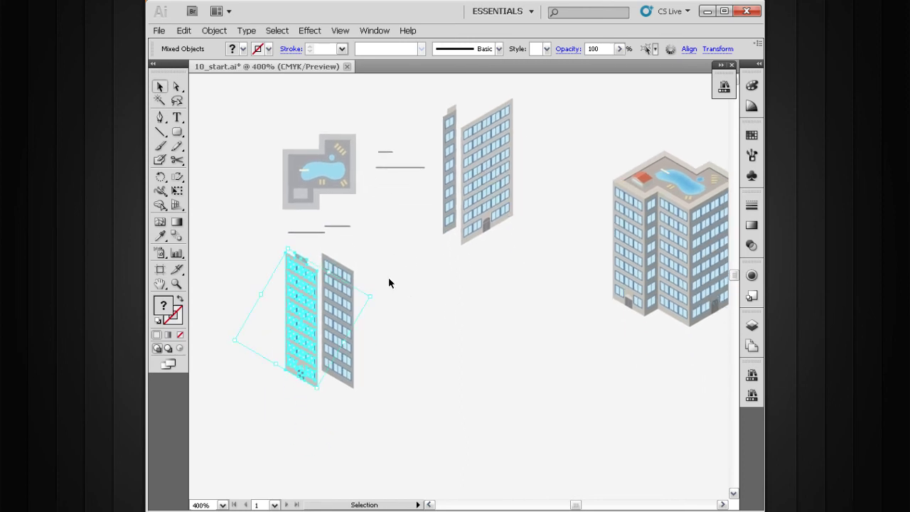
{"action": "left_click", "coordinate": [422, 311]}
Join the narrow dark wall to the light front wall's right edge and the darker front wall to the narrow wall's free edge
{"action": "left_click_drag", "start_coordinate": [342, 304], "coordinate": [397, 344]}
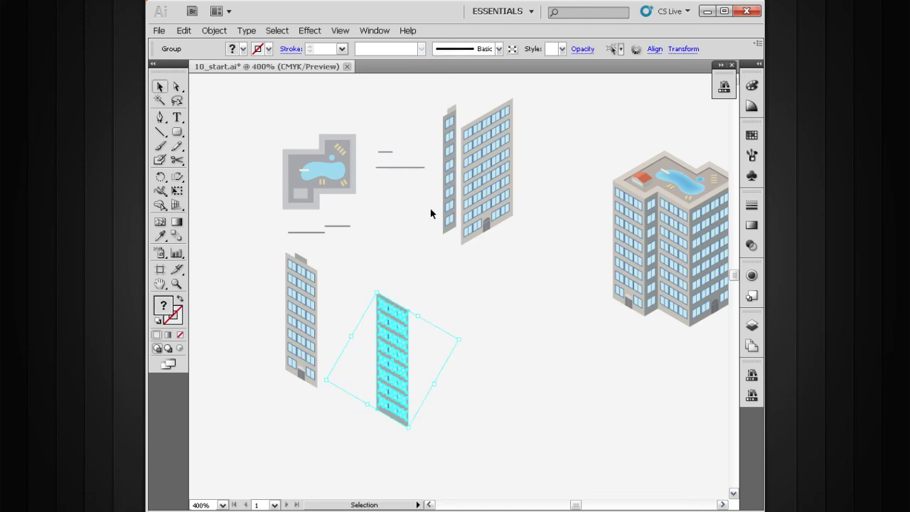
{"action": "mouse_move", "coordinate": [441, 191]}
{"action": "left_mouse_down"}
{"action": "mouse_move", "coordinate": [399, 278]}
{"action": "mouse_move", "coordinate": [325, 339]}
{"action": "mouse_move", "coordinate": [334, 344]}
{"action": "left_mouse_up"}
{"action": "key", "text": "ctrl+space"}
{"action": "left_click_drag", "start_coordinate": [468, 198], "coordinate": [283, 397]}
{"action": "left_click_drag", "start_coordinate": [316, 277], "coordinate": [365, 270]}
{"action": "left_click_drag", "start_coordinate": [493, 211], "coordinate": [428, 318]}
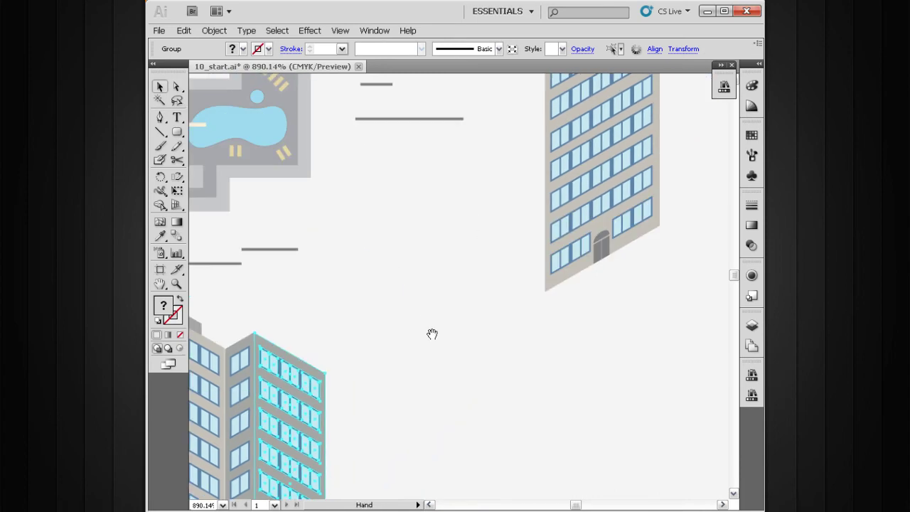
Place the wide side wall with the door against the right edge of the darker front wall
{"action": "left_click", "coordinate": [457, 305], "text": "ctrl+alt"}
{"action": "left_click", "coordinate": [476, 294], "text": "ctrl+alt"}
{"action": "left_click", "coordinate": [469, 292], "text": "ctrl+alt"}
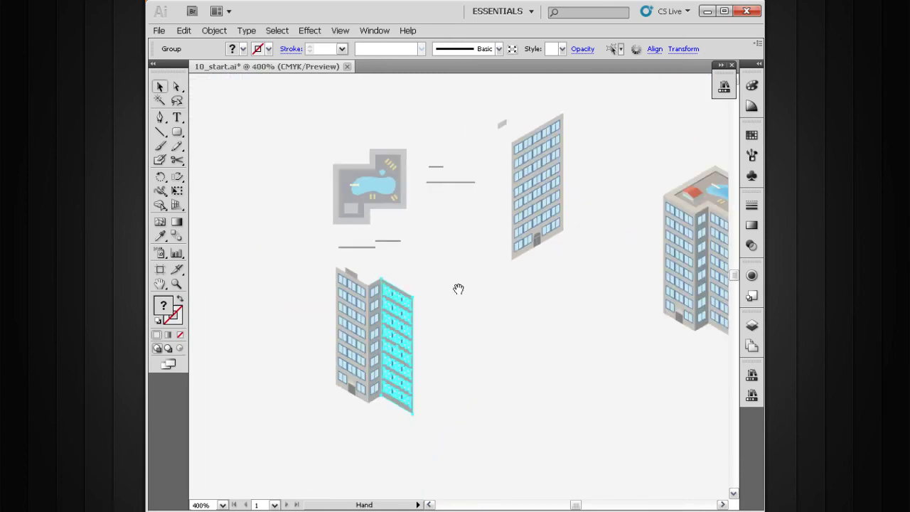
{"action": "left_click_drag", "start_coordinate": [544, 238], "coordinate": [440, 369]}
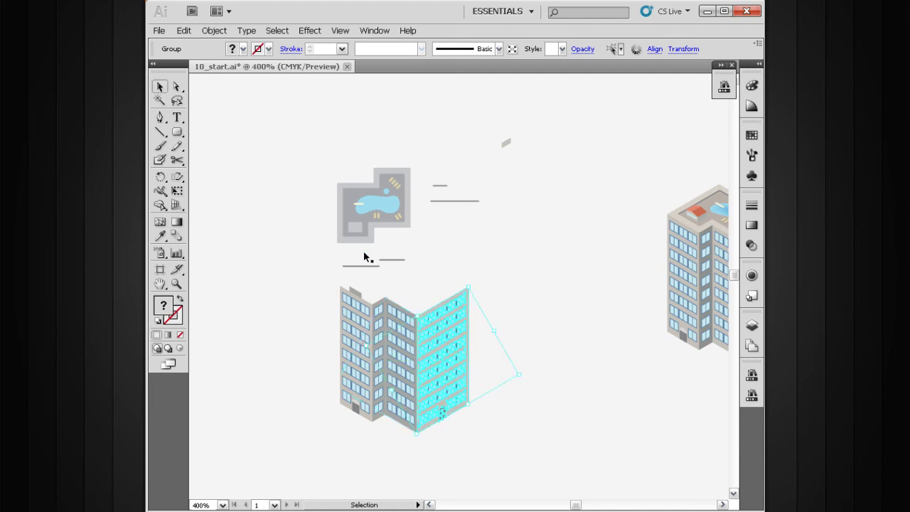
Convert the roof and pool from the top view to the isometric top plane and fit them onto the assembled walls
{"action": "left_click", "coordinate": [356, 208]}
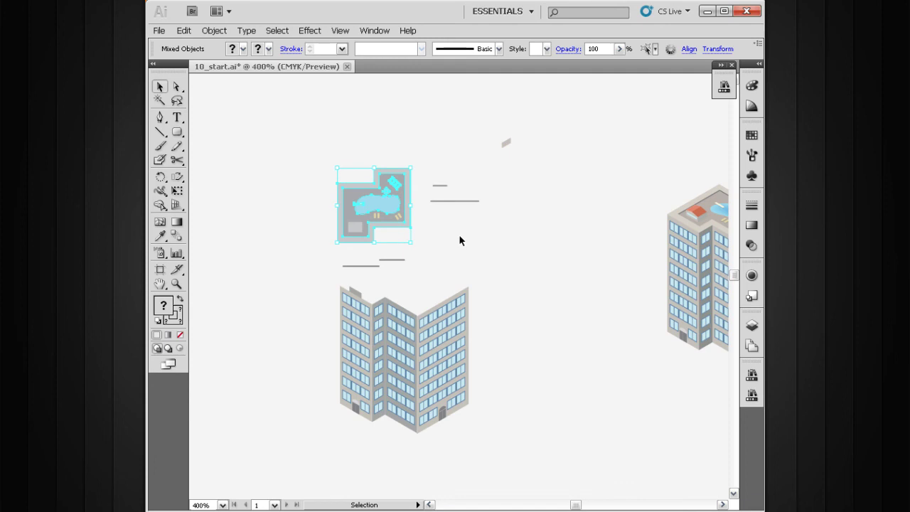
{"action": "key", "text": "F2"}
{"action": "left_click_drag", "start_coordinate": [380, 214], "coordinate": [412, 288]}
{"action": "key", "text": "ctrl+space"}
{"action": "left_click_drag", "start_coordinate": [487, 253], "coordinate": [326, 334]}
{"action": "left_click_drag", "start_coordinate": [365, 269], "coordinate": [359, 274]}
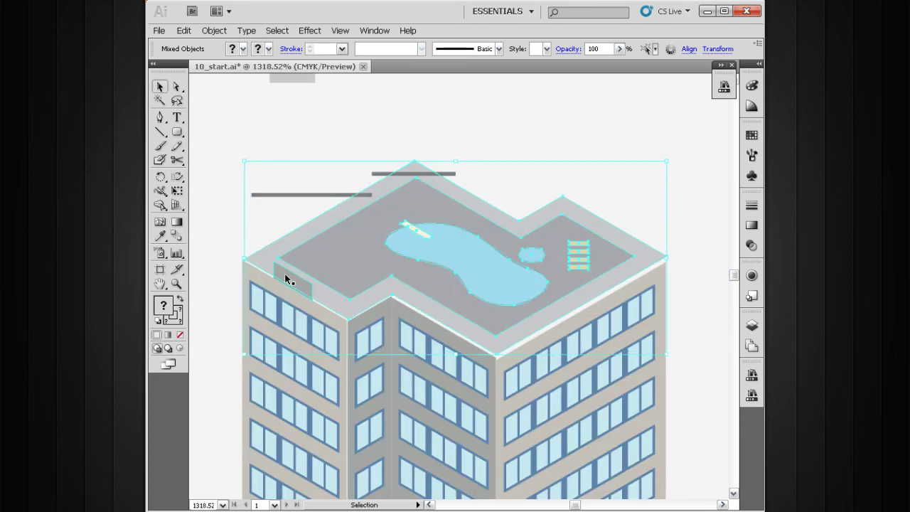
Move the small grey rooftop block's front wall inward from the roof edge onto the roof surface
{"action": "scroll", "coordinate": [300, 283], "scroll_direction": "down", "scroll_amount": 1}
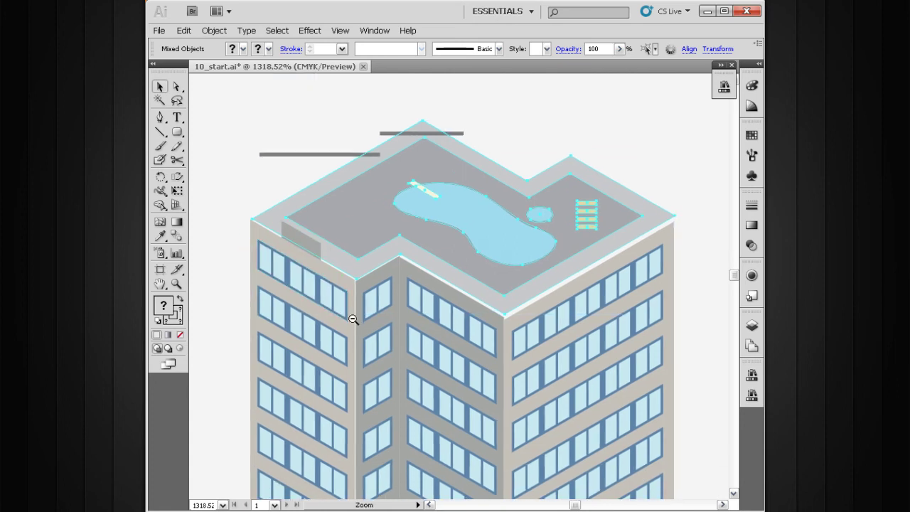
{"action": "key", "text": "ctrl+minus"}
{"action": "key", "text": "ctrl+minus"}
{"action": "left_click", "coordinate": [480, 301]}
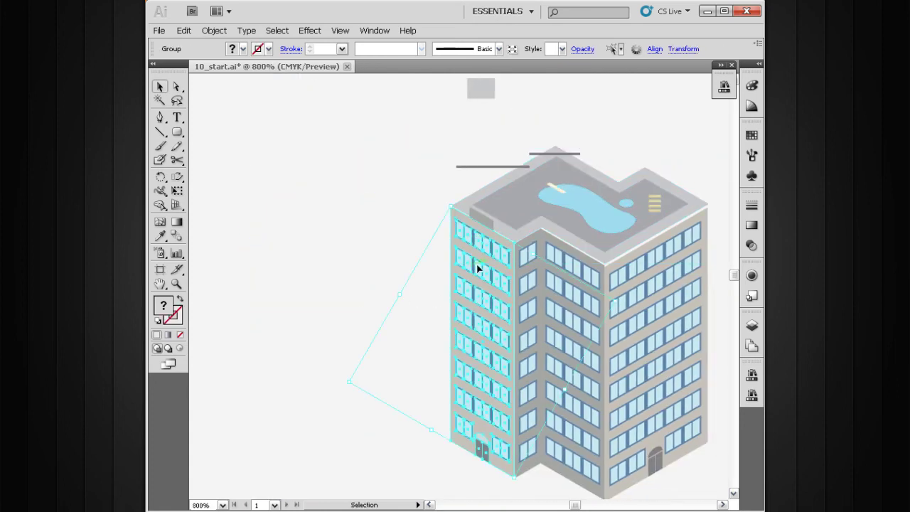
{"action": "left_click", "coordinate": [482, 217]}
{"action": "left_click_drag", "start_coordinate": [508, 225], "coordinate": [476, 237]}
{"action": "left_click_drag", "start_coordinate": [485, 187], "coordinate": [555, 233]}
Examine the rooftop house, shaded pool, loungers and recessed roof edge on the finished isometric apartment building
{"action": "left_click_drag", "start_coordinate": [328, 301], "coordinate": [398, 270]}
{"action": "scroll", "coordinate": [422, 270], "scroll_direction": "down", "scroll_amount": 3}
{"action": "scroll", "coordinate": [538, 289], "scroll_direction": "down", "scroll_amount": 3}
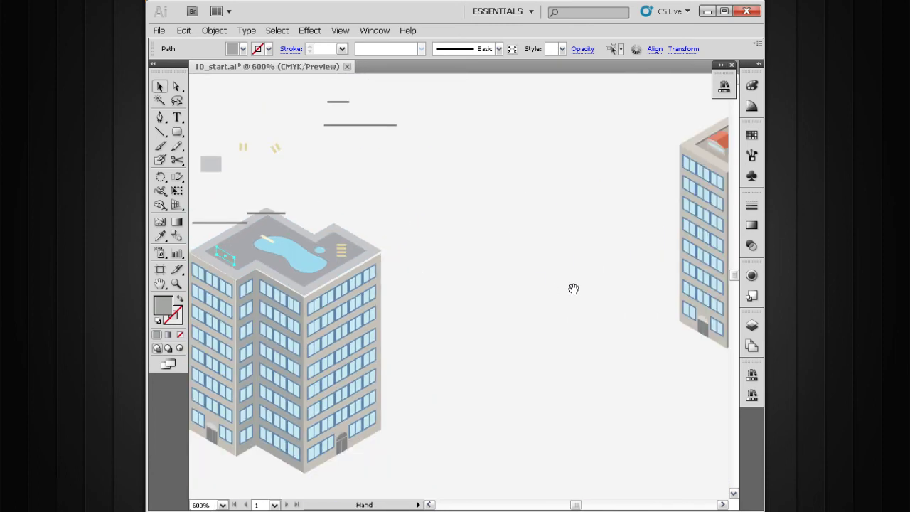
{"action": "left_click_drag", "start_coordinate": [550, 291], "coordinate": [434, 306]}
{"action": "scroll", "coordinate": [420, 253], "scroll_direction": "up", "scroll_amount": 3}
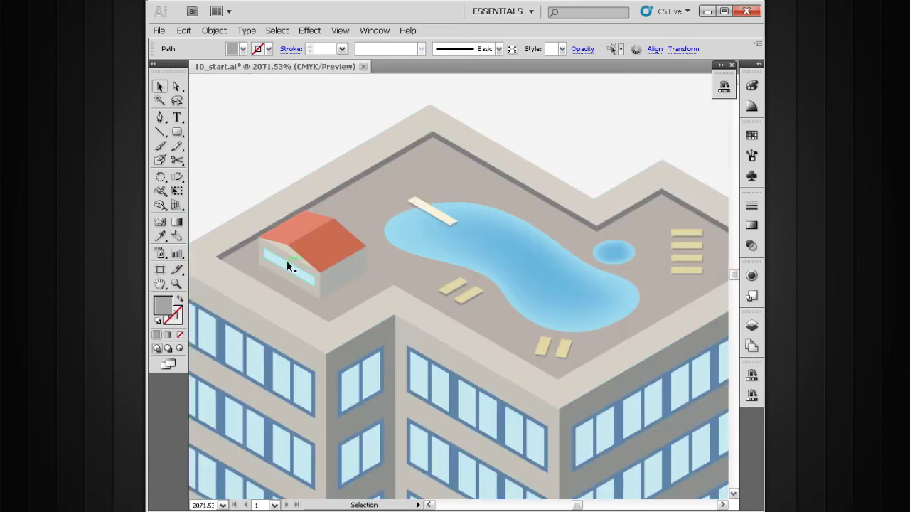
{"action": "scroll", "coordinate": [376, 274], "scroll_direction": "down", "scroll_amount": 5}
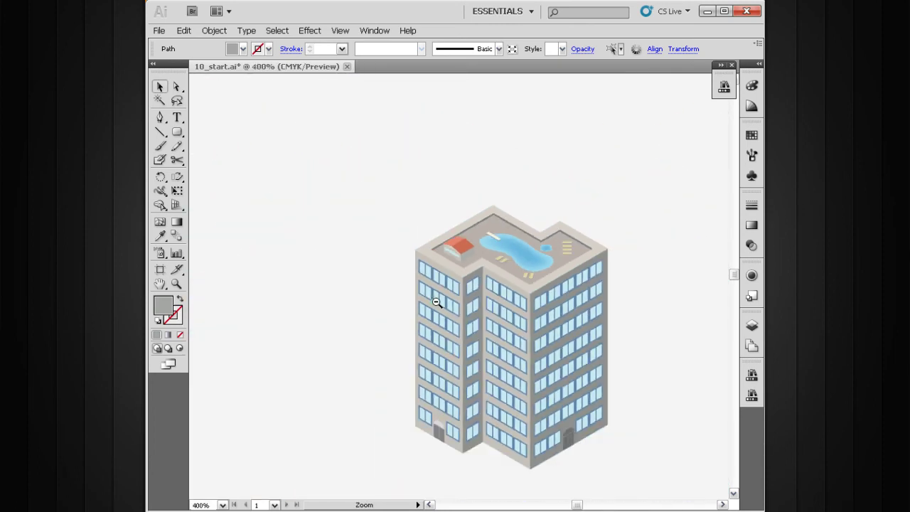
Compare the assembled building with the finished one and examine the isometric street map with its empty building footprints
{"action": "left_click_drag", "start_coordinate": [410, 331], "coordinate": [478, 261]}
{"action": "left_click_drag", "start_coordinate": [413, 318], "coordinate": [435, 337]}
{"action": "scroll", "coordinate": [429, 339], "scroll_direction": "down", "scroll_amount": 2}
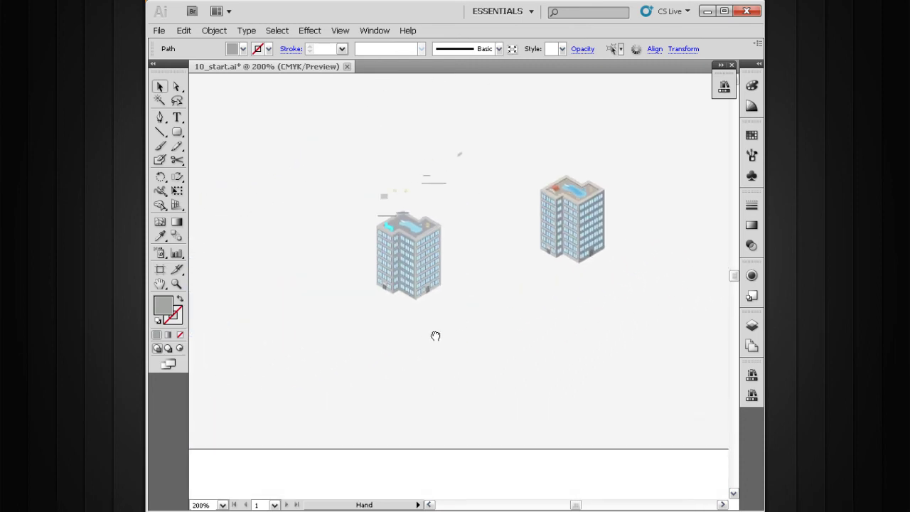
{"action": "scroll", "coordinate": [433, 348], "scroll_direction": "down", "scroll_amount": 3}
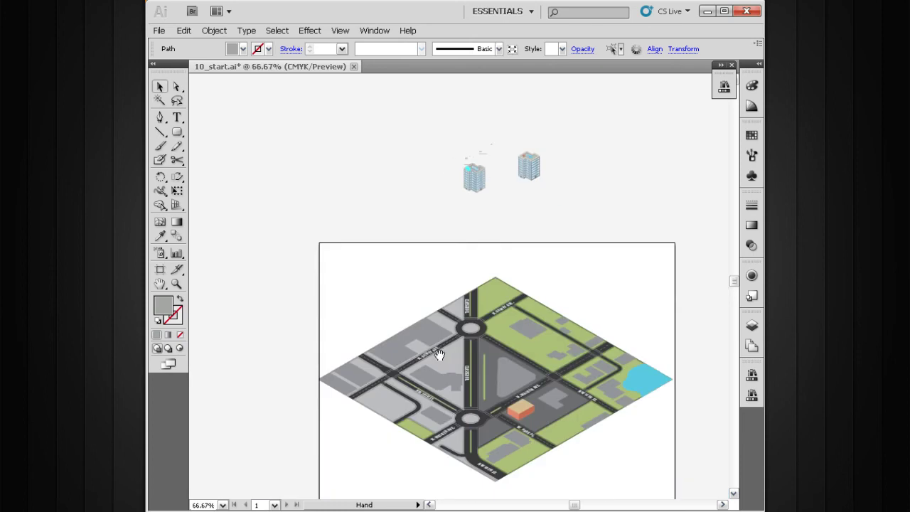
{"action": "left_click_drag", "start_coordinate": [640, 204], "coordinate": [366, 420]}
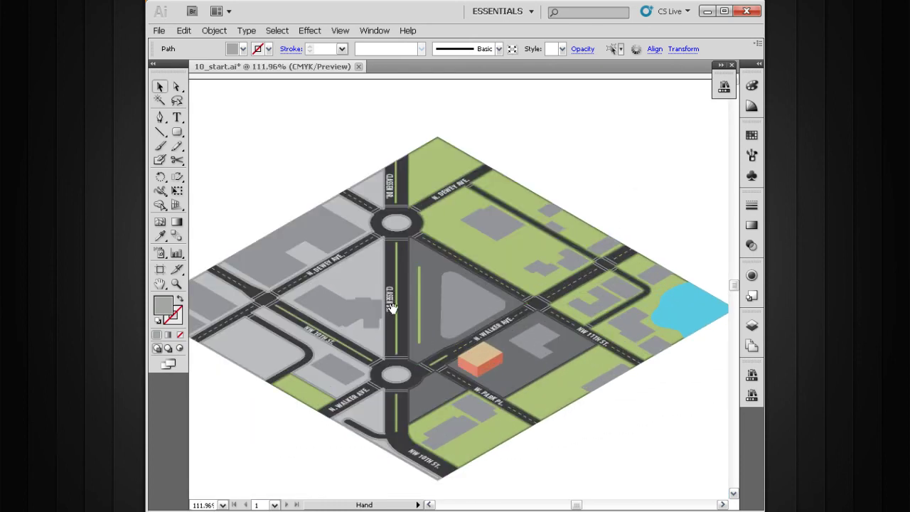
{"action": "left_click_drag", "start_coordinate": [400, 319], "coordinate": [443, 307]}
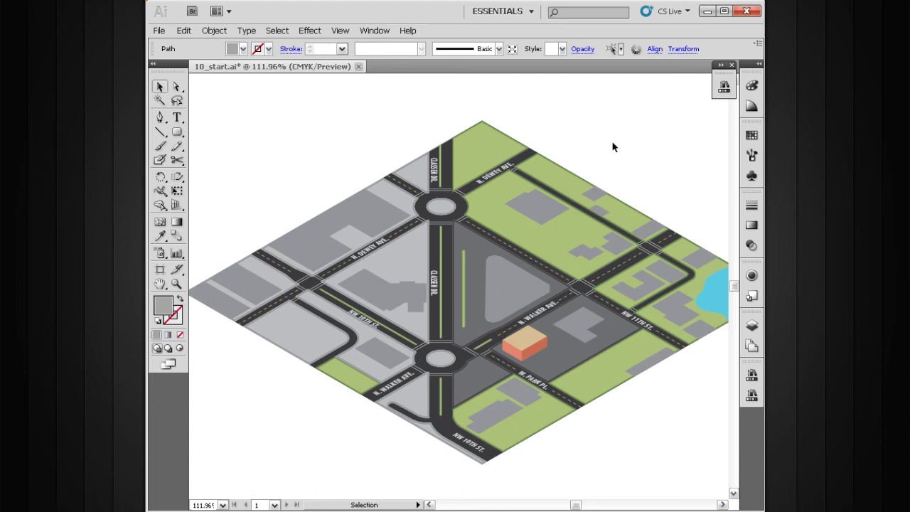
{"action": "left_click", "coordinate": [295, 168]}
{"action": "key", "text": "space"}
{"action": "left_click_drag", "start_coordinate": [577, 348], "coordinate": [563, 344]}
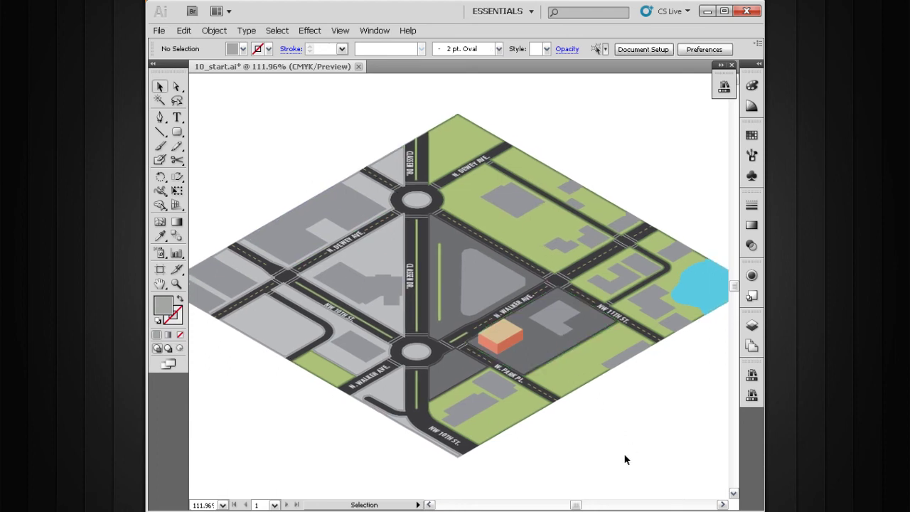